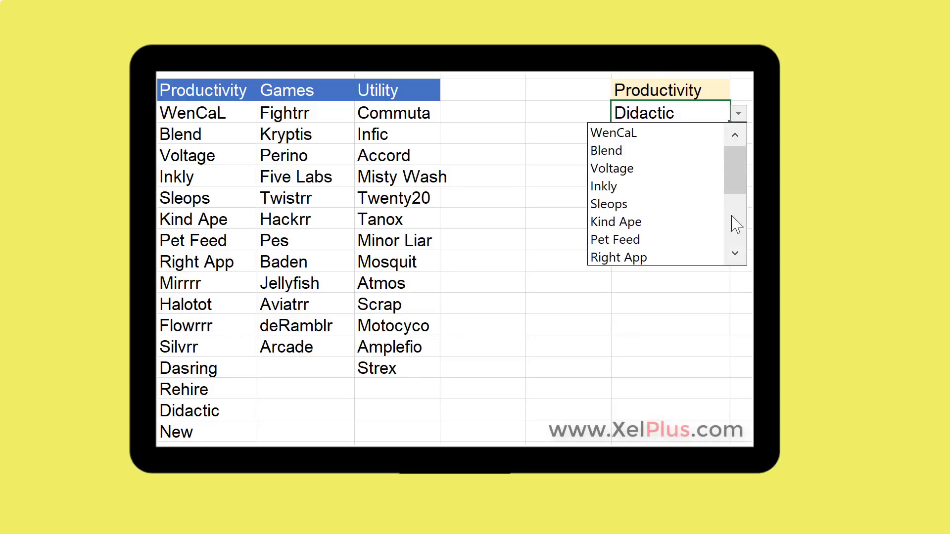
Step: Add the entry "New" directly below Didactic in the Productivity list
{"action": "scroll", "coordinate": [732, 210], "scroll_direction": "down", "scroll_amount": 3}
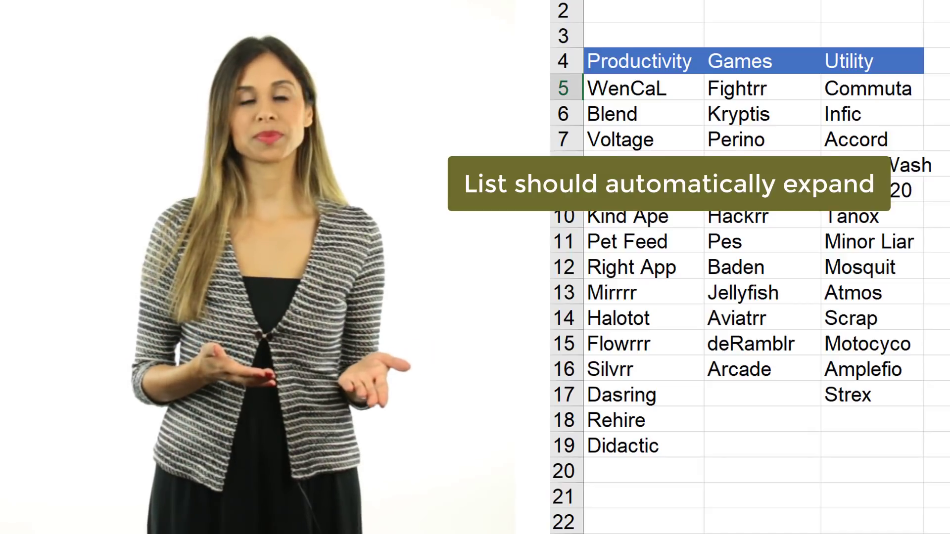
{"action": "left_click", "coordinate": [670, 471]}
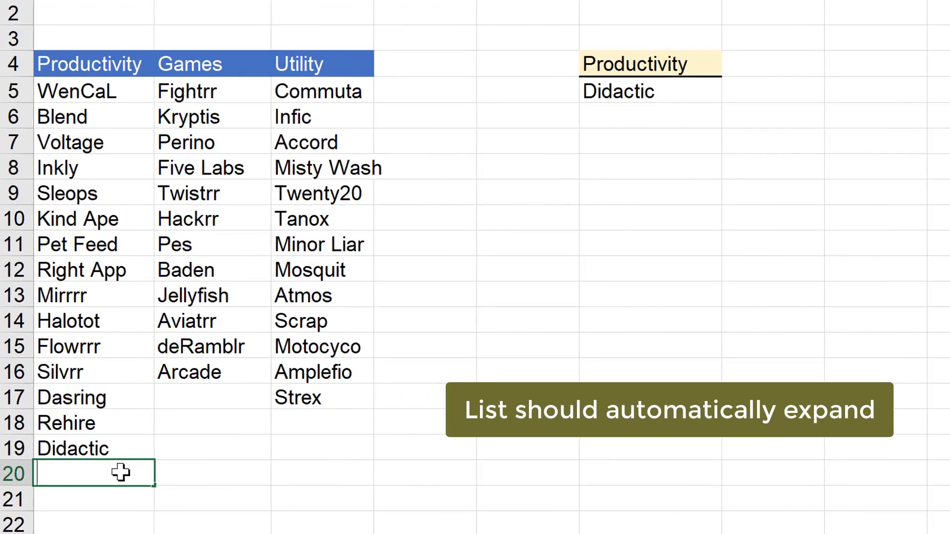
{"action": "type", "text": "New"}
Step: Look through the dependent drop-down's entries for the Productivity category and for the Games category
{"action": "left_click", "coordinate": [717, 89]}
{"action": "left_click", "coordinate": [732, 92]}
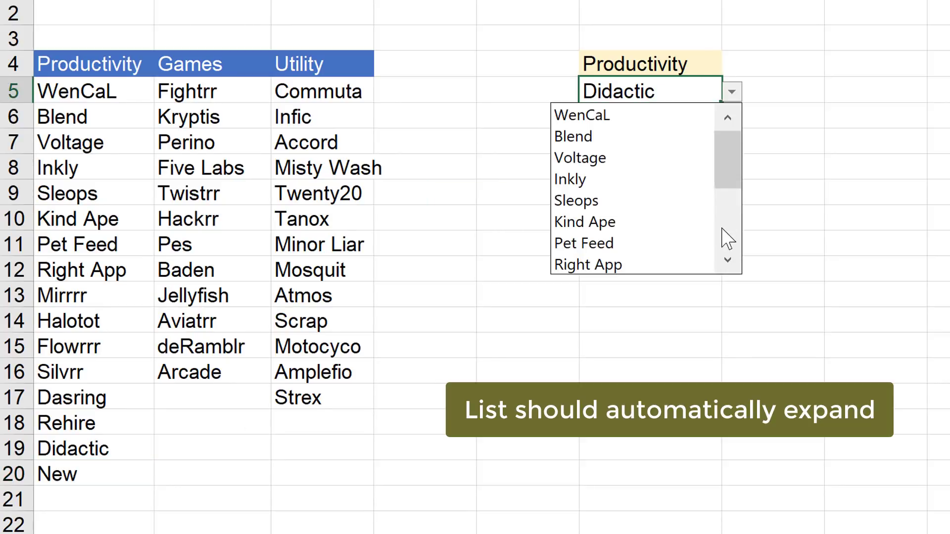
{"action": "scroll", "coordinate": [727, 239], "scroll_direction": "down", "scroll_amount": 3}
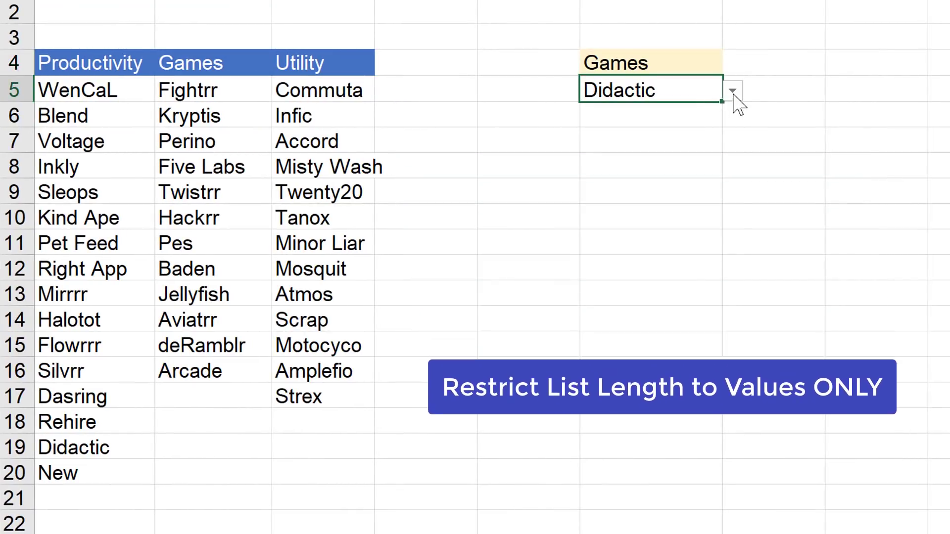
{"action": "left_click", "coordinate": [734, 92]}
{"action": "scroll", "coordinate": [726, 255], "scroll_direction": "down", "scroll_amount": 2}
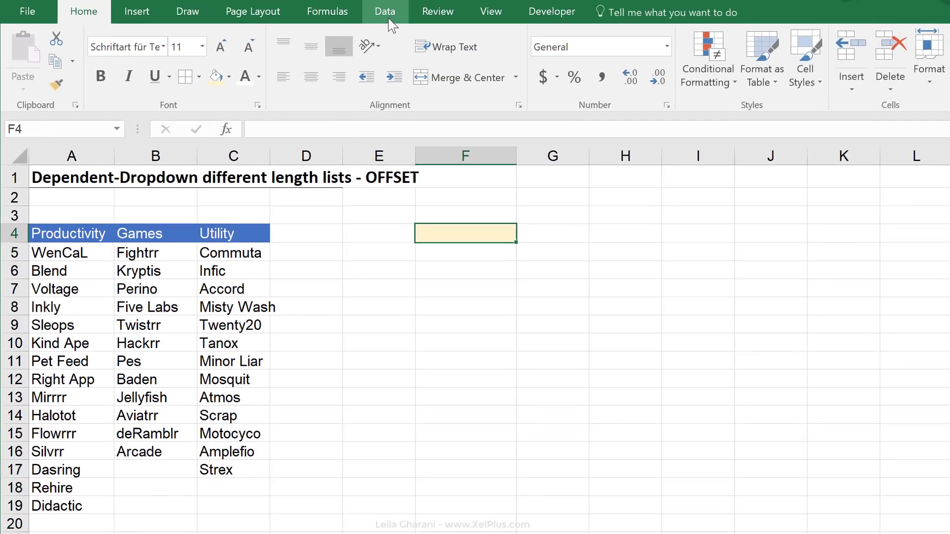
Step: Add list-type data validation to cell F4 with the header cells =$A$4:$C$4 as its source
{"action": "left_click", "coordinate": [390, 19]}
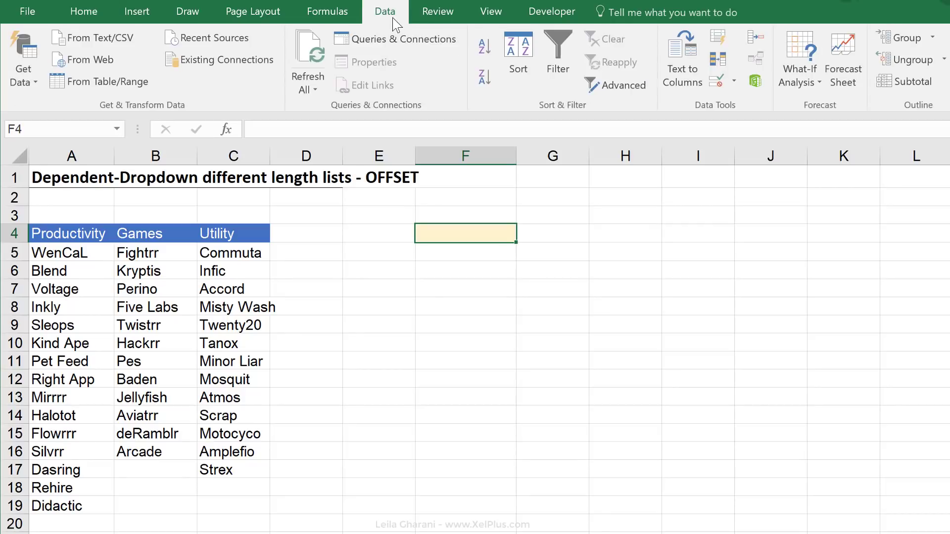
{"action": "left_click", "coordinate": [716, 80]}
{"action": "left_click", "coordinate": [525, 235]}
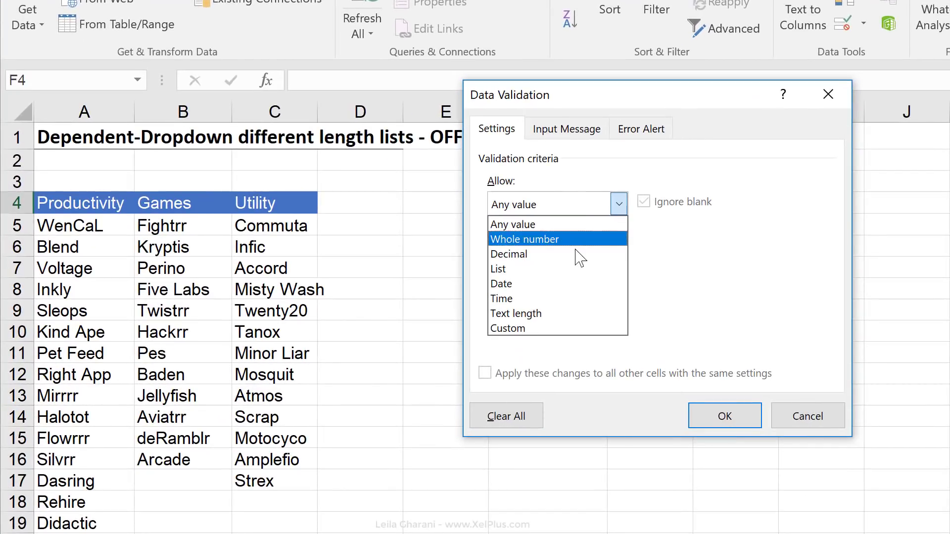
{"action": "left_click", "coordinate": [569, 269]}
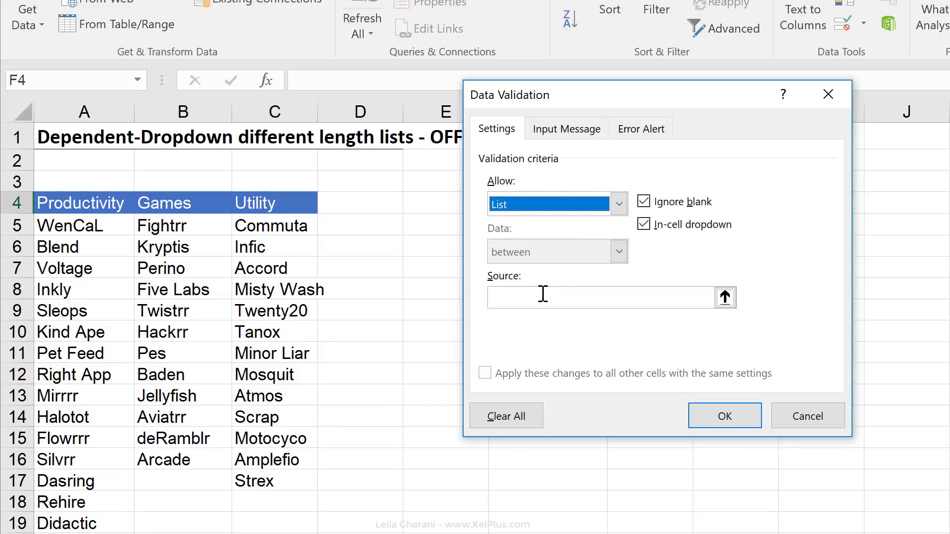
{"action": "left_click", "coordinate": [525, 300]}
{"action": "type", "text": "="}
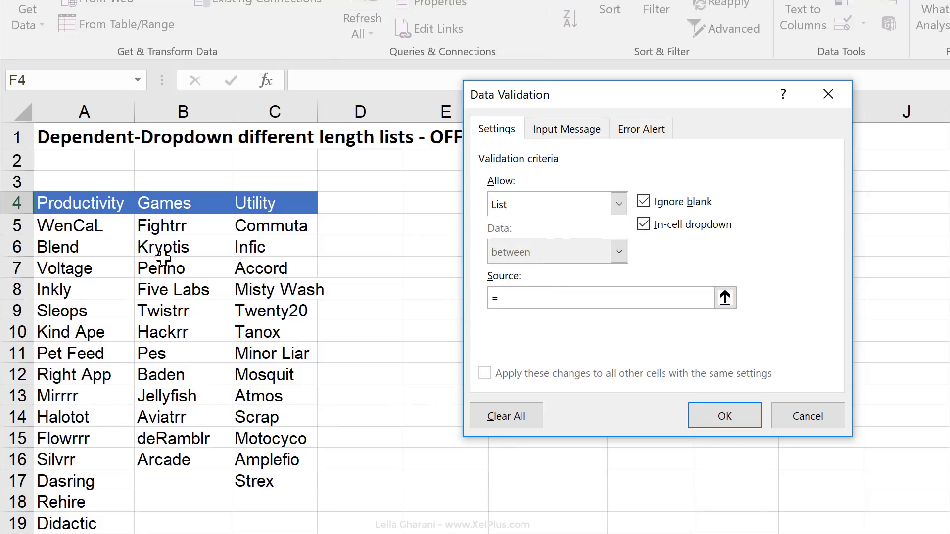
{"action": "left_click_drag", "start_coordinate": [114, 204], "coordinate": [278, 203]}
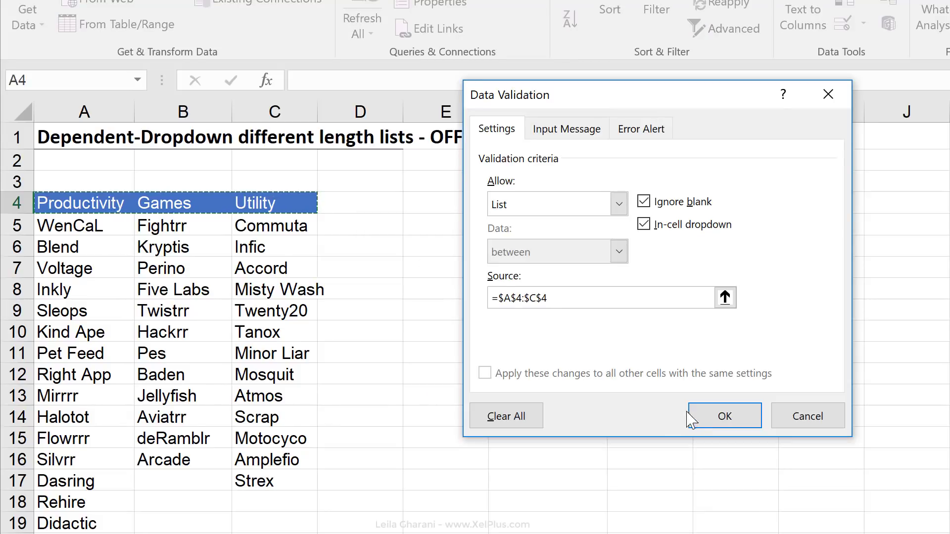
{"action": "left_click", "coordinate": [693, 418]}
Step: Choose Productivity from the drop-down in F4 and select cell F5 below it
{"action": "left_click", "coordinate": [616, 205]}
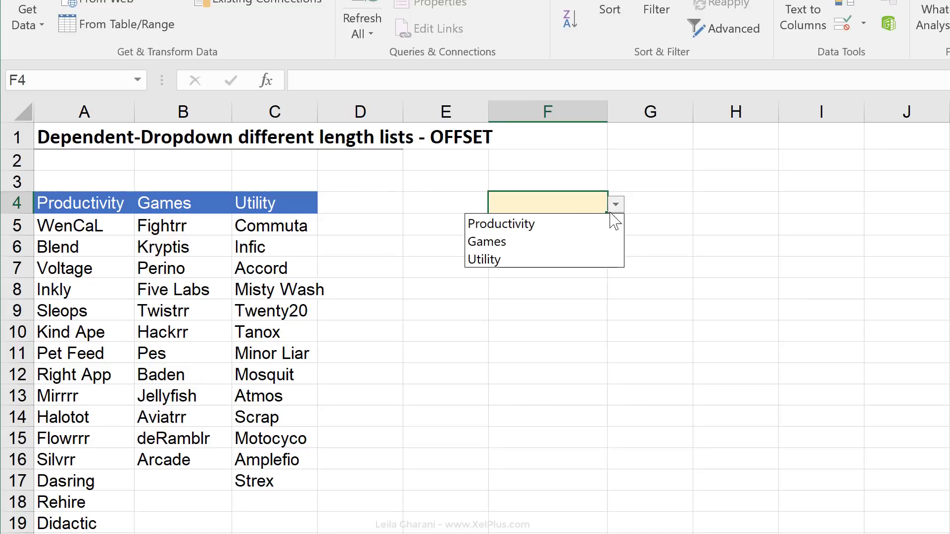
{"action": "left_click", "coordinate": [583, 226]}
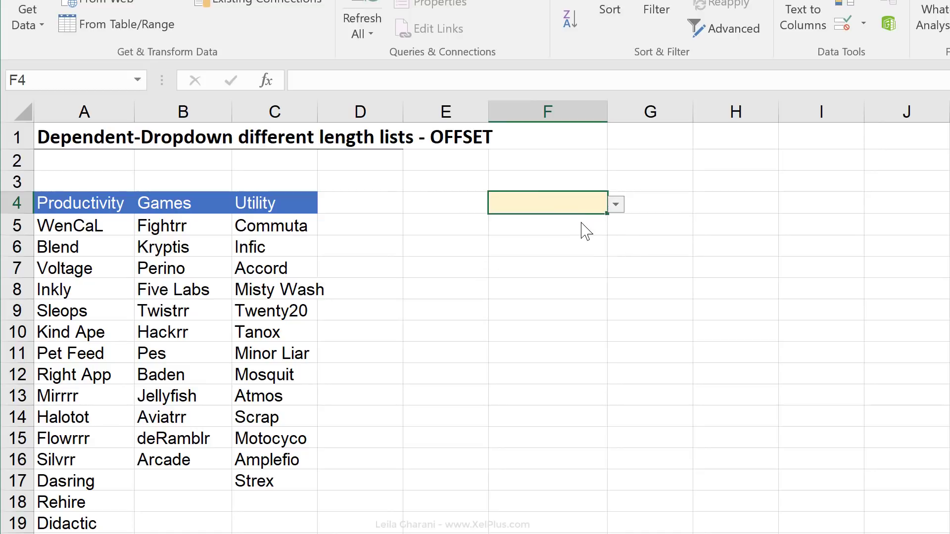
{"action": "left_click", "coordinate": [573, 234]}
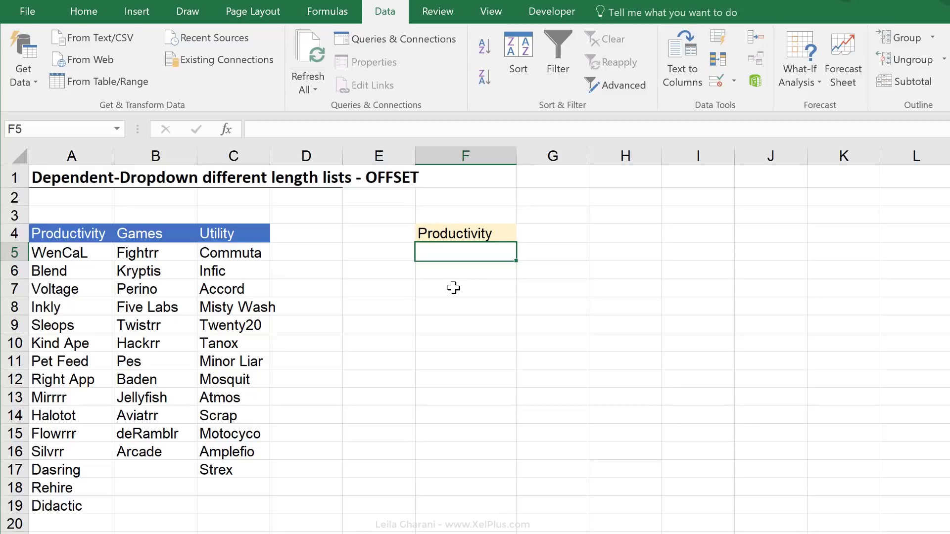
Step: Start an OFFSET formula in F5 with the absolute reference $A$4 and a row offset of 1
{"action": "key", "text": "Right"}
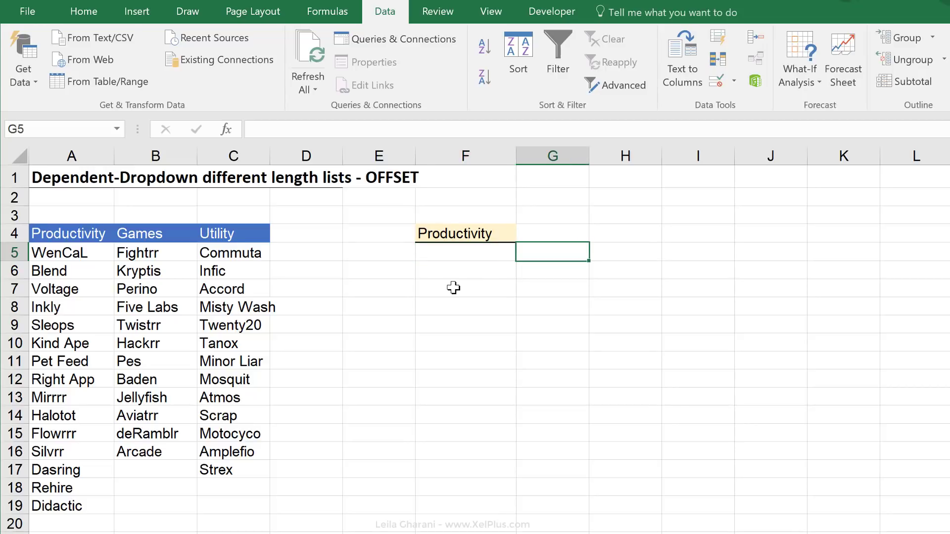
{"action": "key", "text": "Left"}
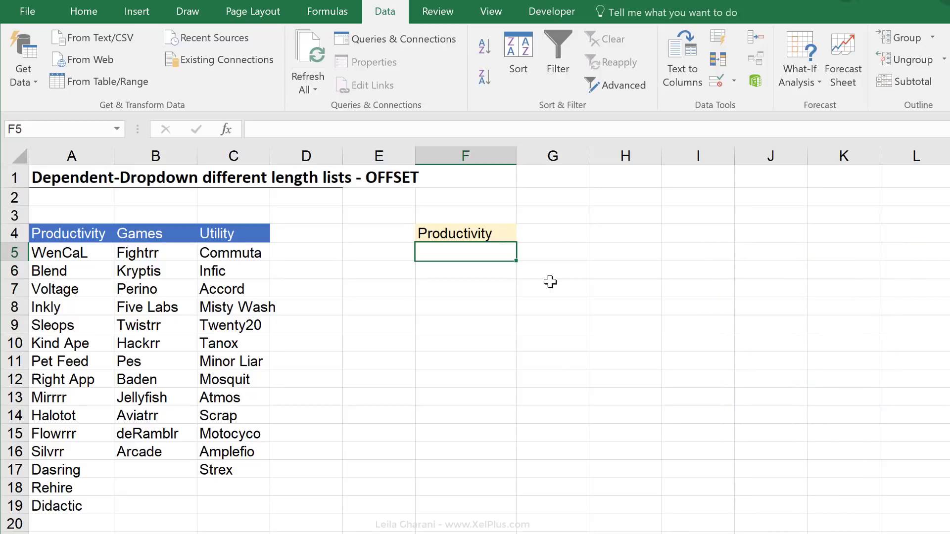
{"action": "type", "text": "=offs"}
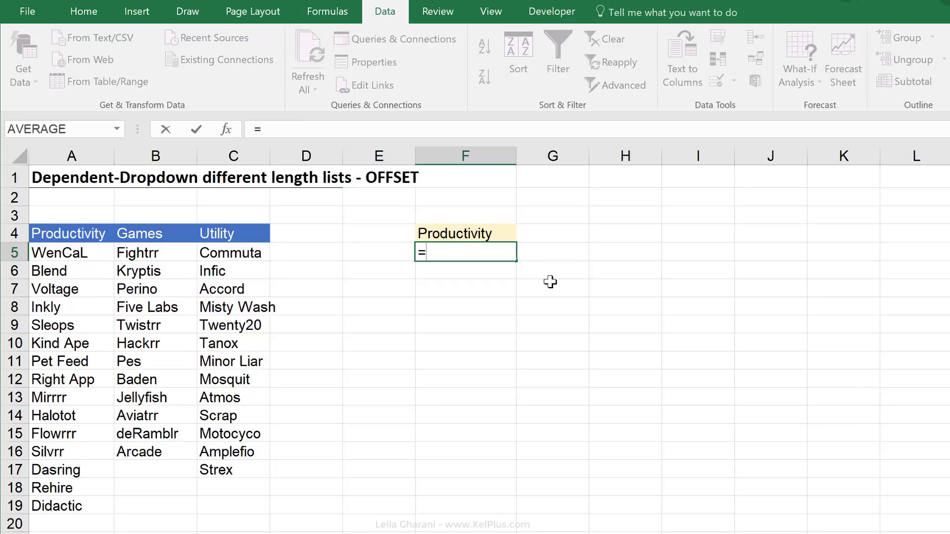
{"action": "type", "text": "et("}
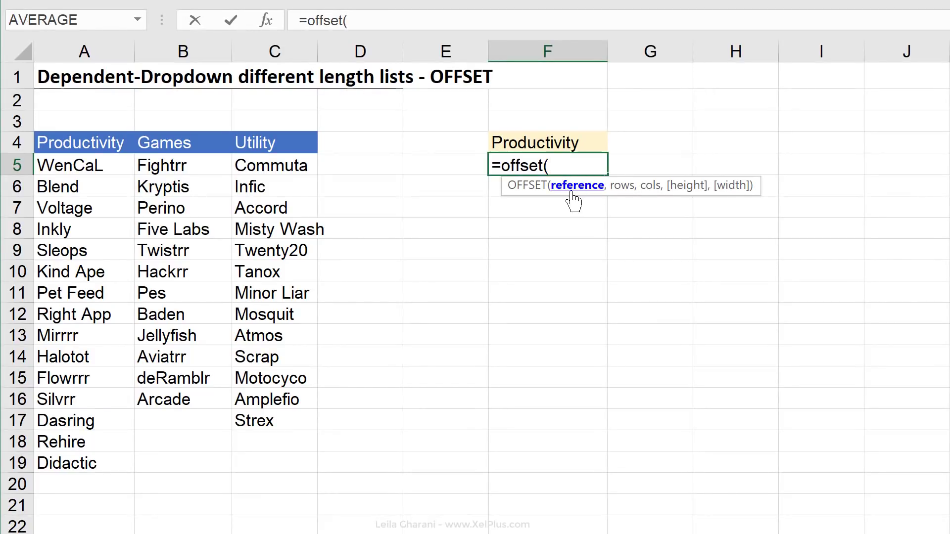
{"action": "left_click", "coordinate": [108, 146]}
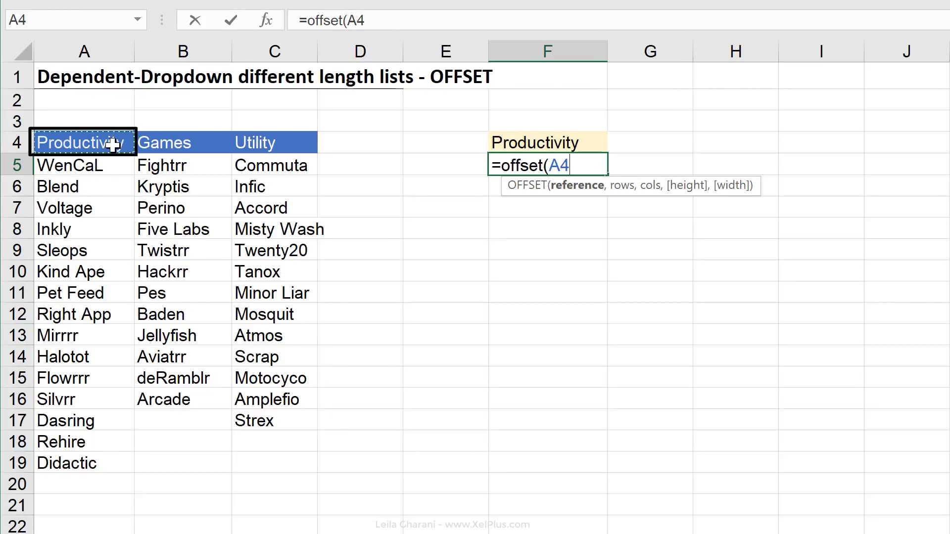
{"action": "key", "text": "F4"}
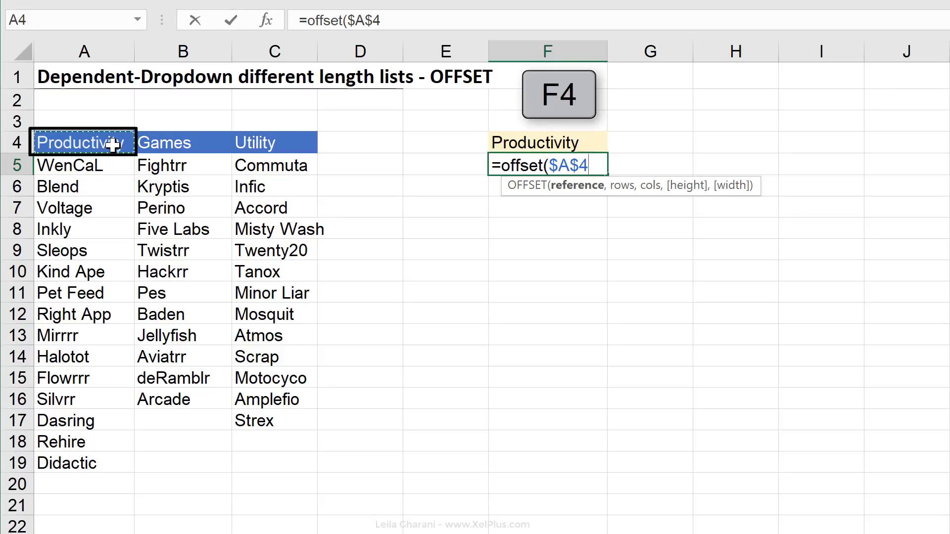
{"action": "type", "text": ",1"}
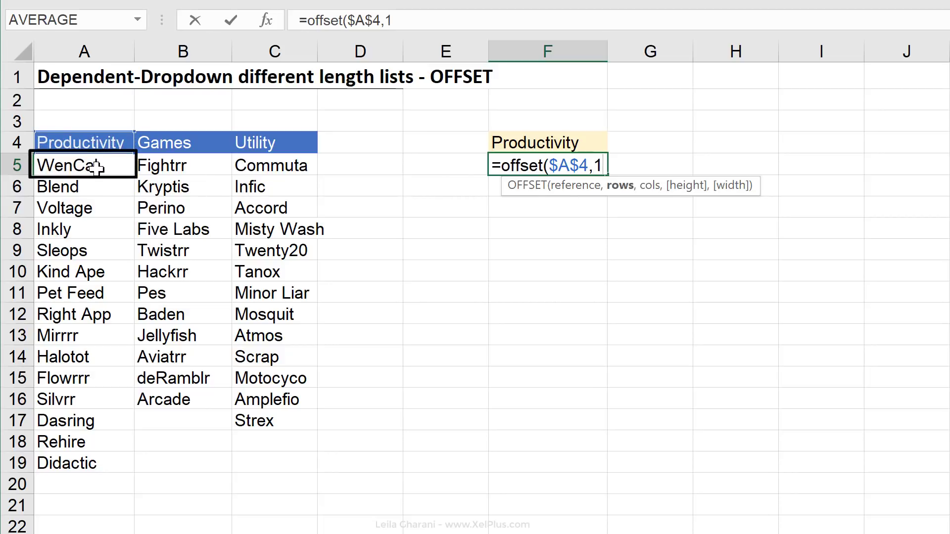
{"action": "type", "text": ","}
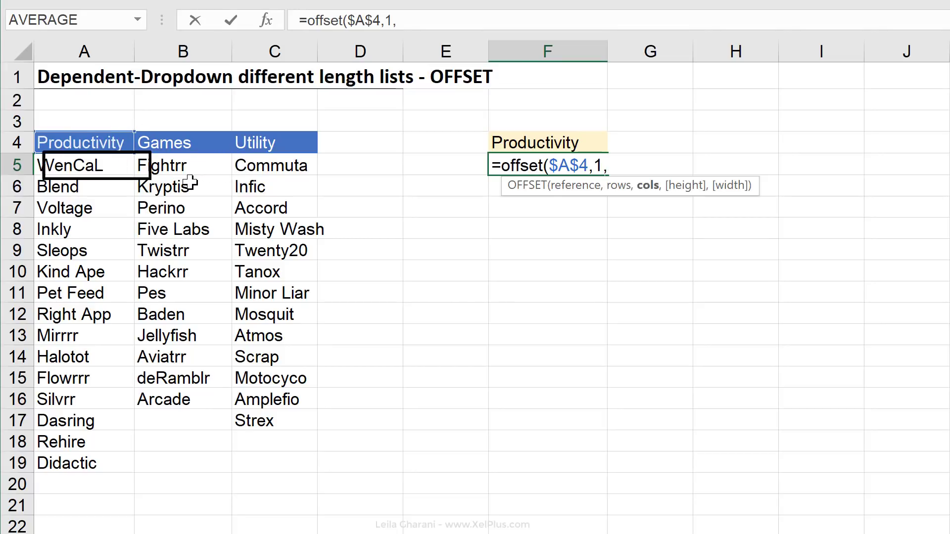
Step: Enter match($F$4,$A$4:$C$4,0) as the column argument of the OFFSET formula in F5
{"action": "type", "text": "match("}
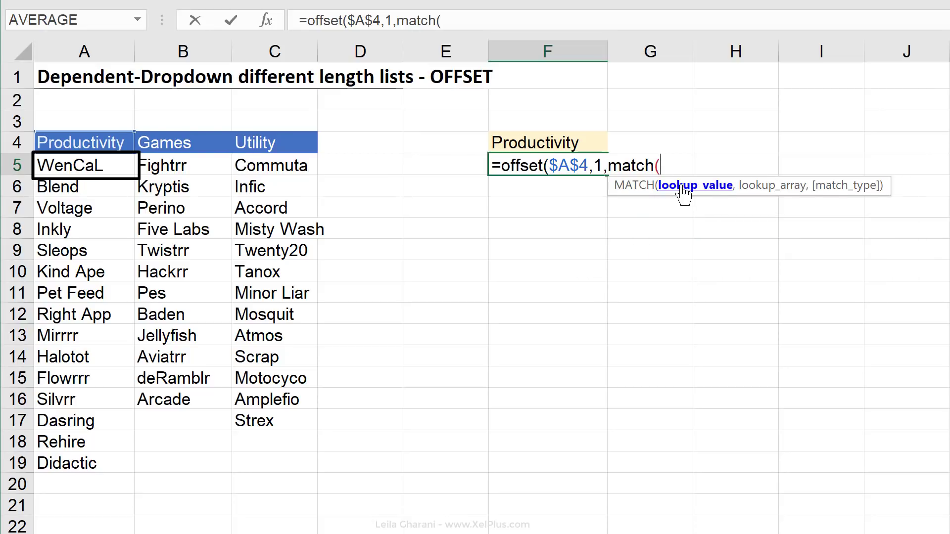
{"action": "left_click", "coordinate": [557, 140]}
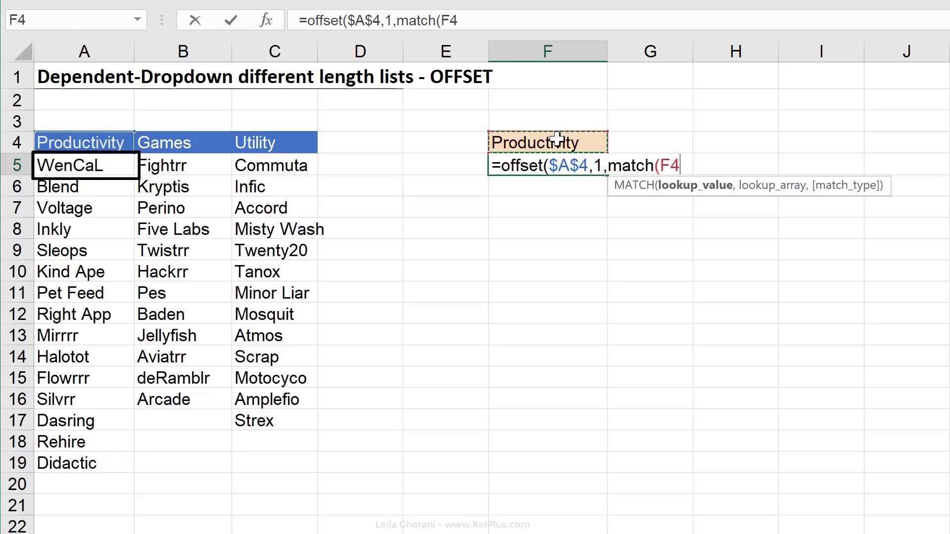
{"action": "key", "text": "F4"}
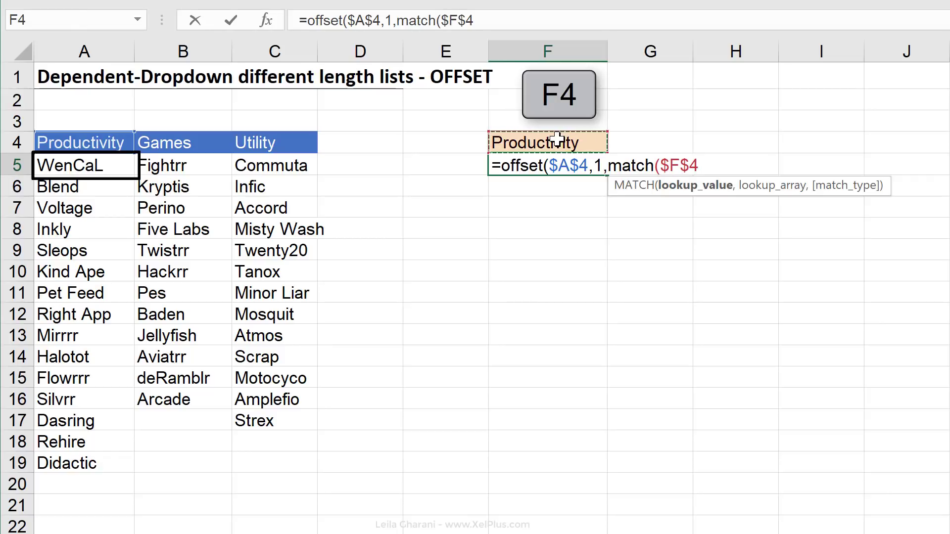
{"action": "type", "text": ","}
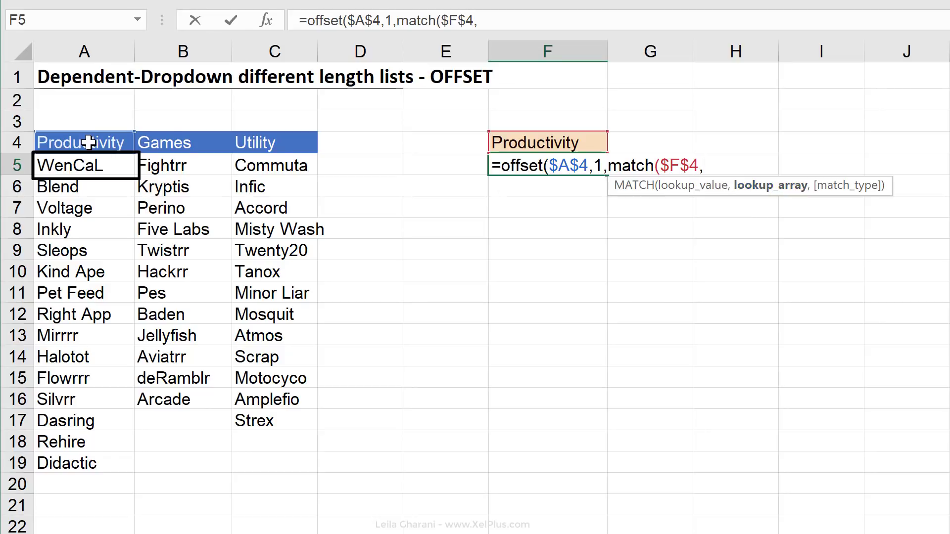
{"action": "left_click_drag", "start_coordinate": [89, 144], "coordinate": [260, 136]}
{"action": "key", "text": "F4"}
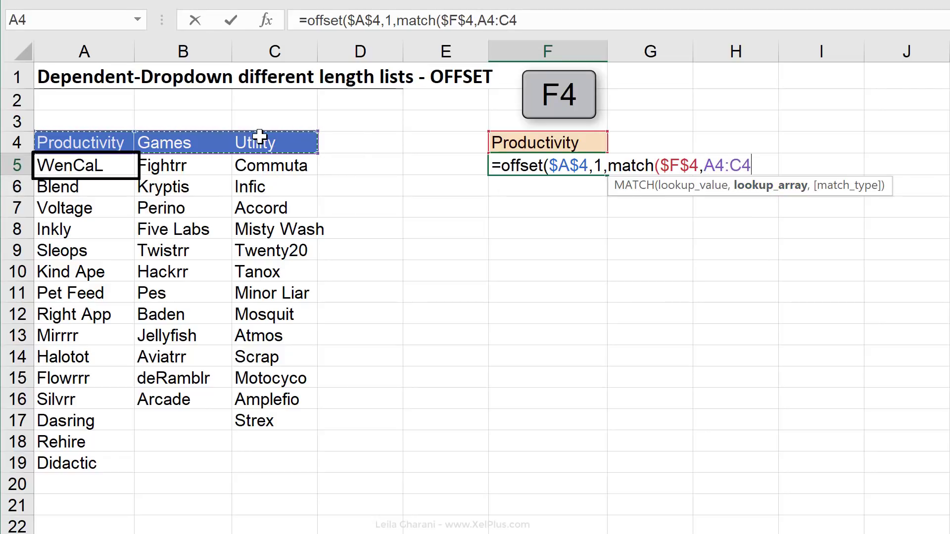
{"action": "key", "text": "F4"}
{"action": "type", "text": ","}
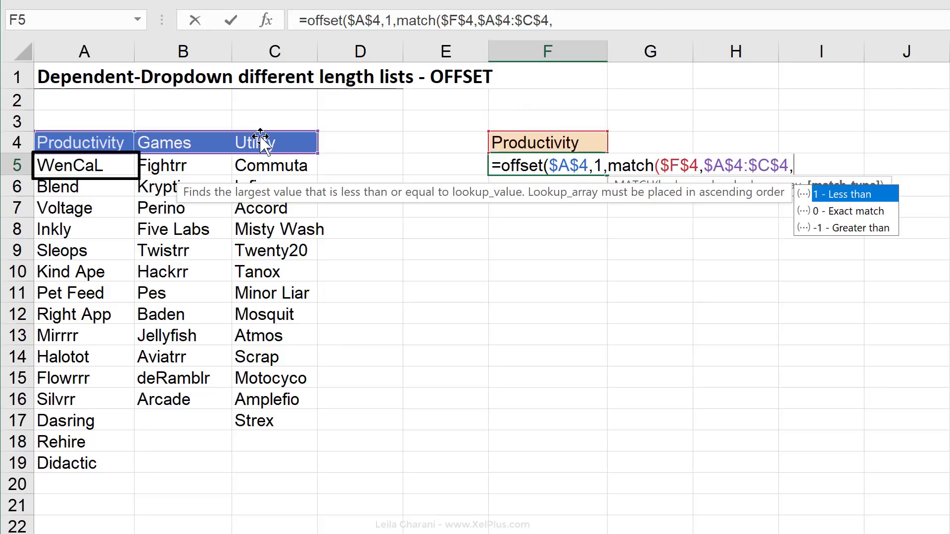
{"action": "type", "text": "0)"}
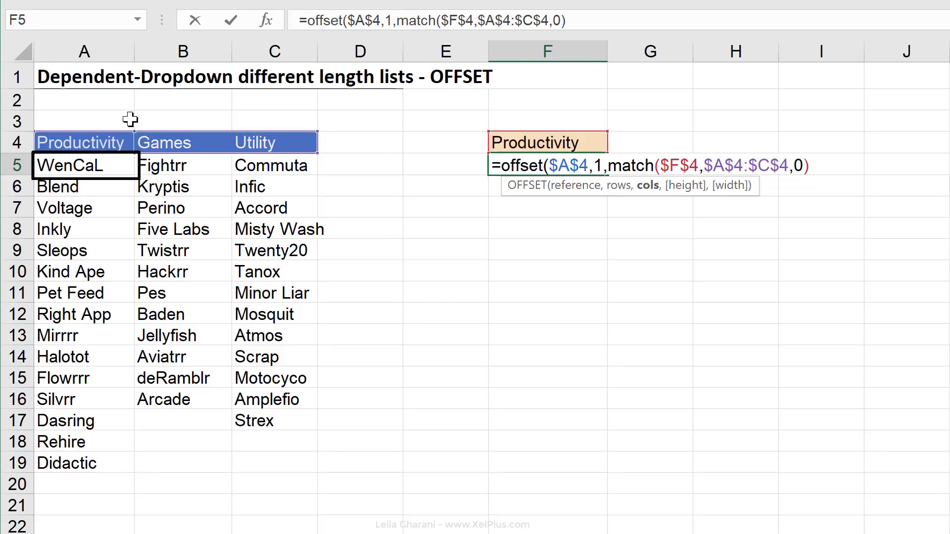
Step: Evaluate the MATCH part of the formula on its own, and restore the original expression
{"action": "left_click_drag", "start_coordinate": [566, 20], "coordinate": [396, 20]}
{"action": "key", "text": "F9"}
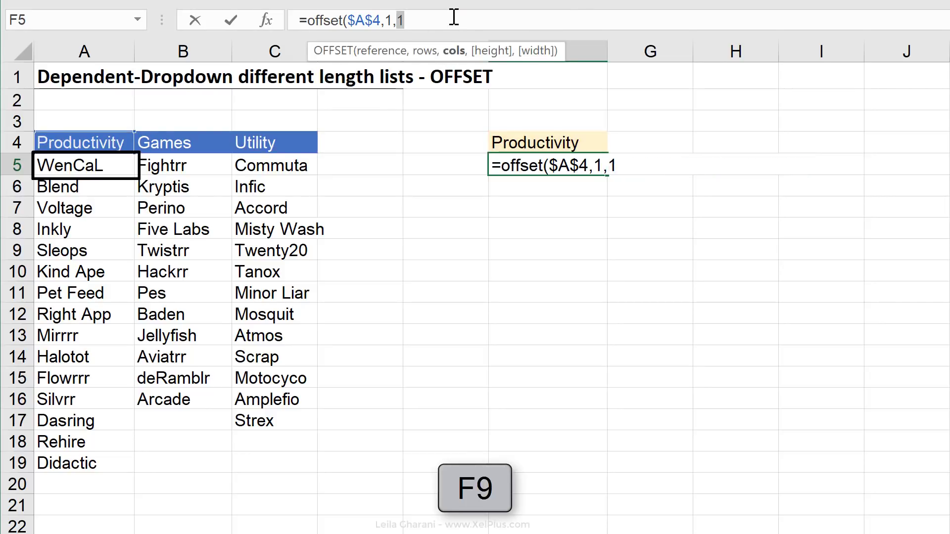
{"action": "key", "text": "ctrl+z"}
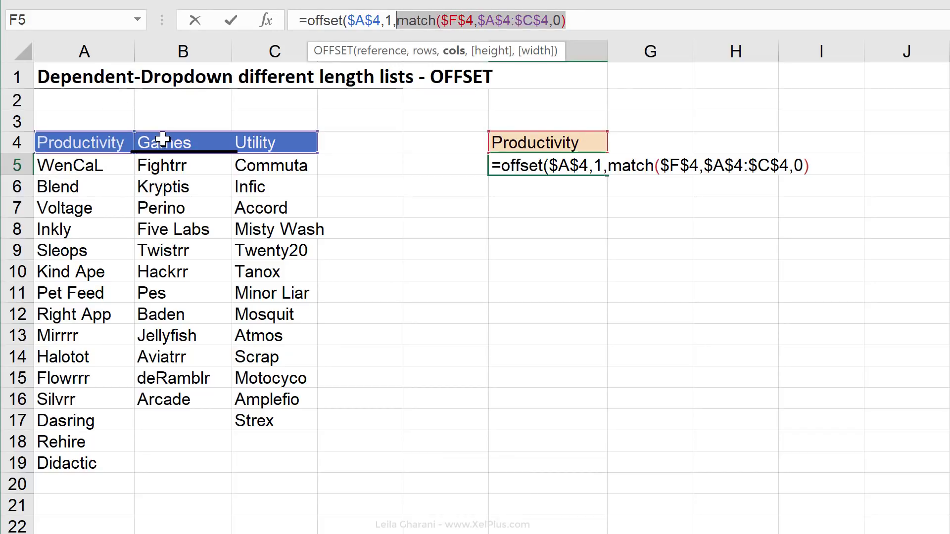
Step: Subtract 1 from the MATCH result, then complete and enter the OFFSET formula in F5 with height 1 and width 1
{"action": "left_click", "coordinate": [605, 20]}
{"action": "type", "text": "-1"}
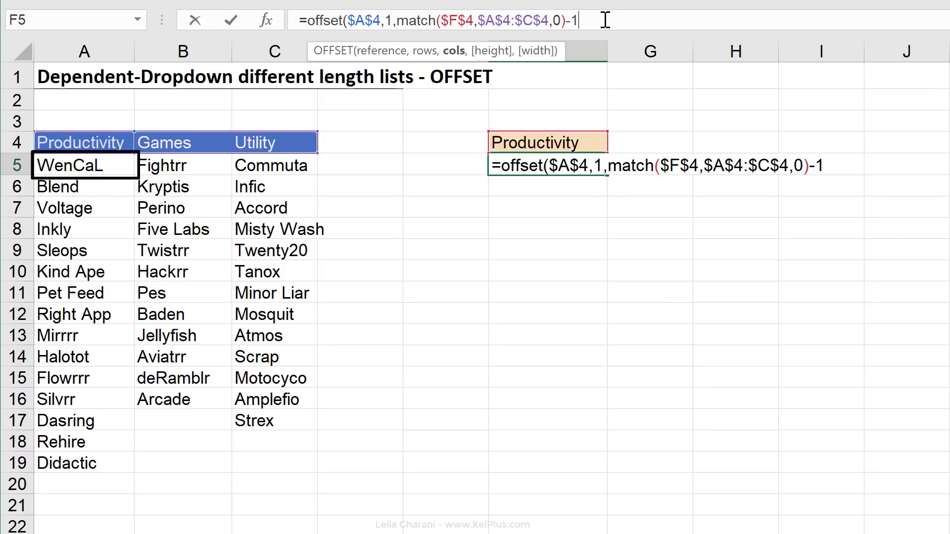
{"action": "type", "text": ","}
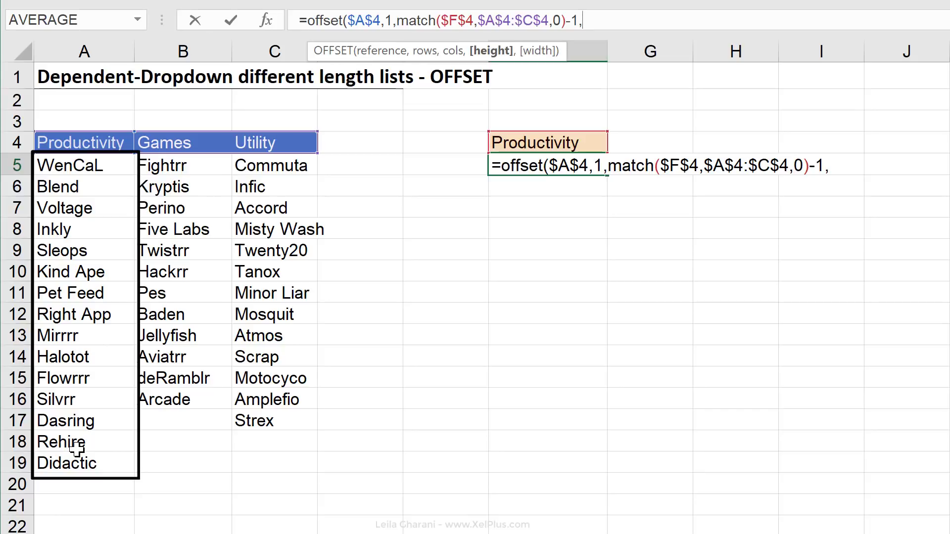
{"action": "type", "text": "1"}
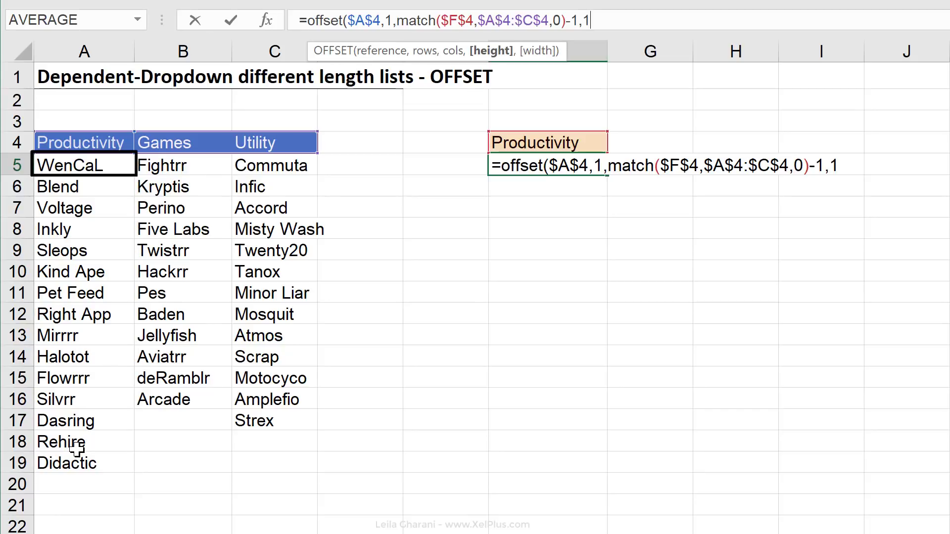
{"action": "type", "text": ","}
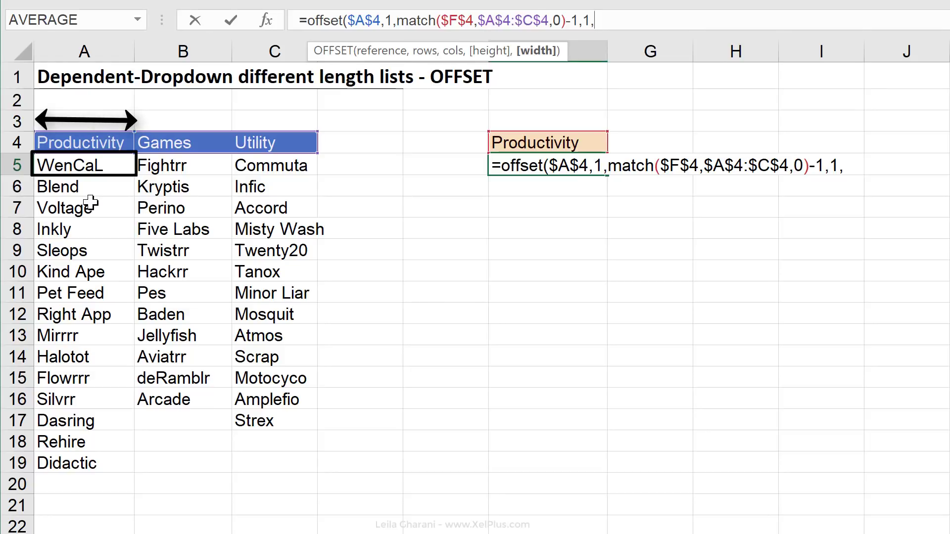
{"action": "type", "text": "1"}
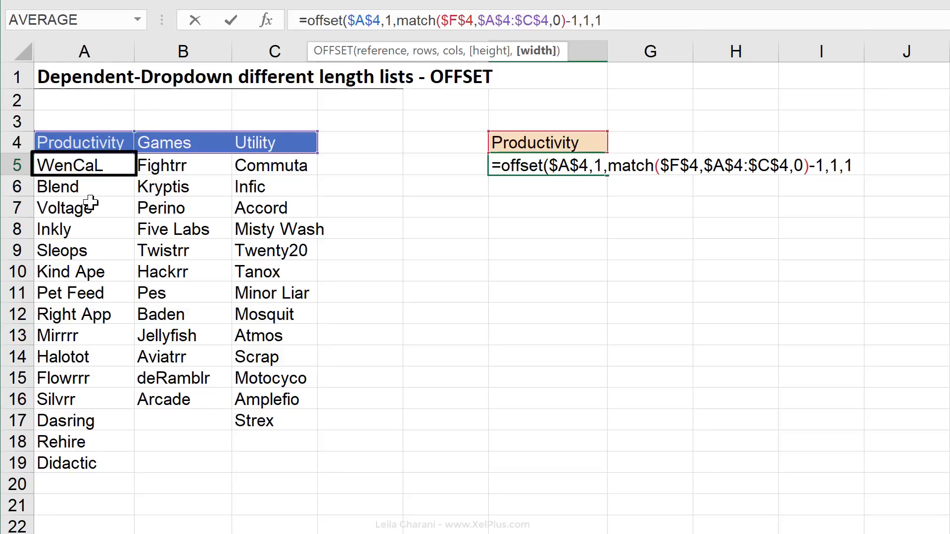
{"action": "type", "text": ")"}
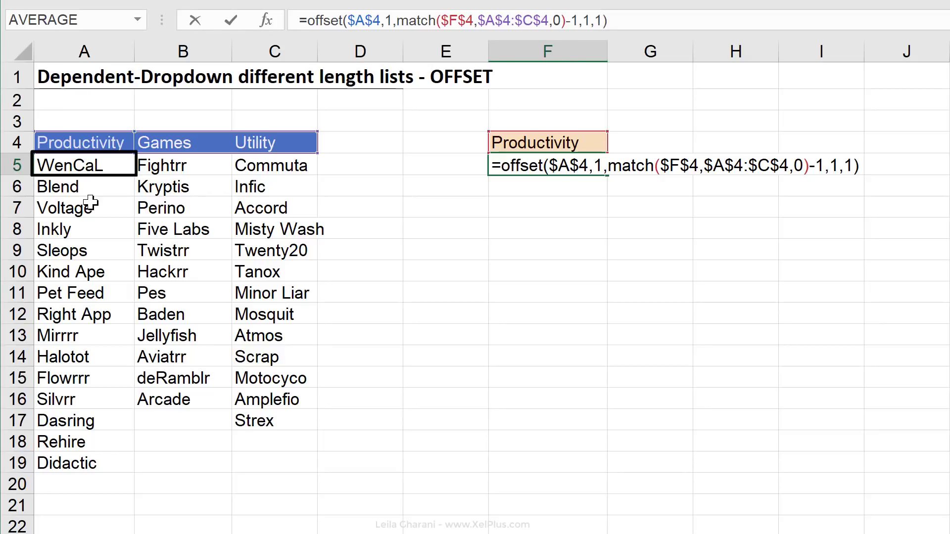
{"action": "key", "text": "ctrl+Return"}
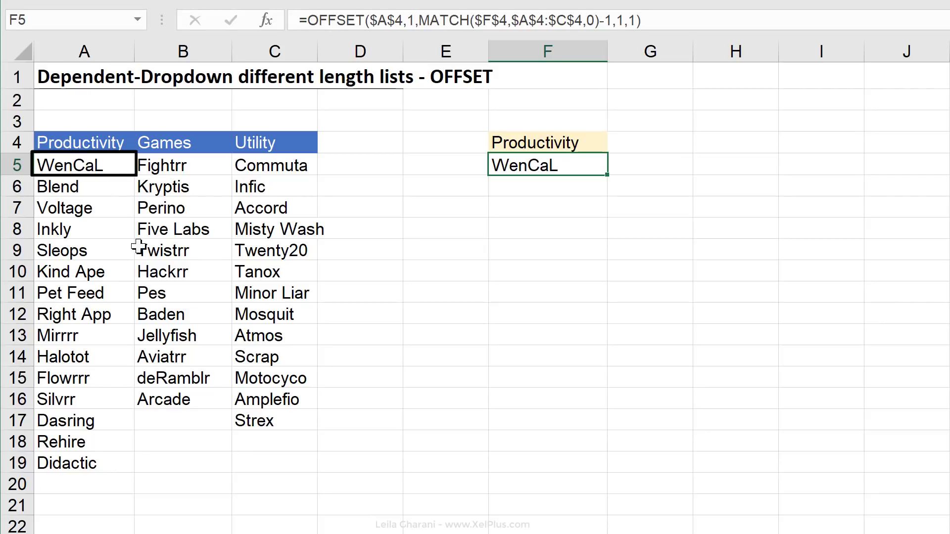
Step: Choose Games from the drop-down in F4
{"action": "left_click", "coordinate": [550, 143]}
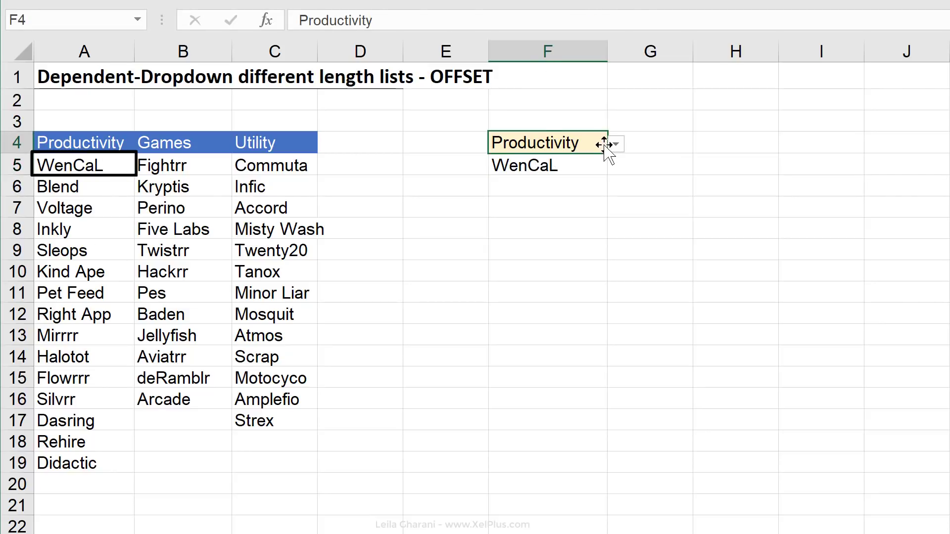
{"action": "left_click", "coordinate": [616, 144]}
{"action": "left_click", "coordinate": [570, 181]}
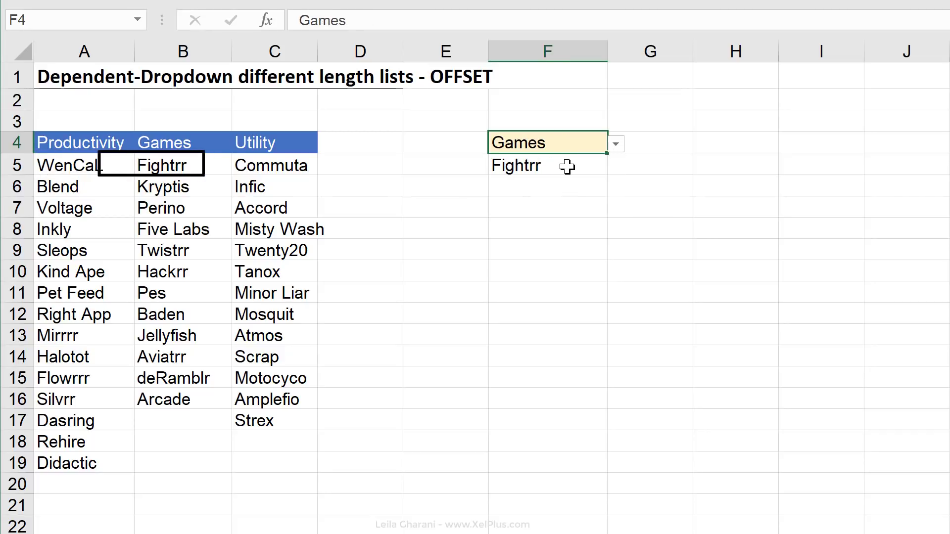
Step: Set the height argument of the OFFSET formula in F5 to 6
{"action": "left_click", "coordinate": [567, 167]}
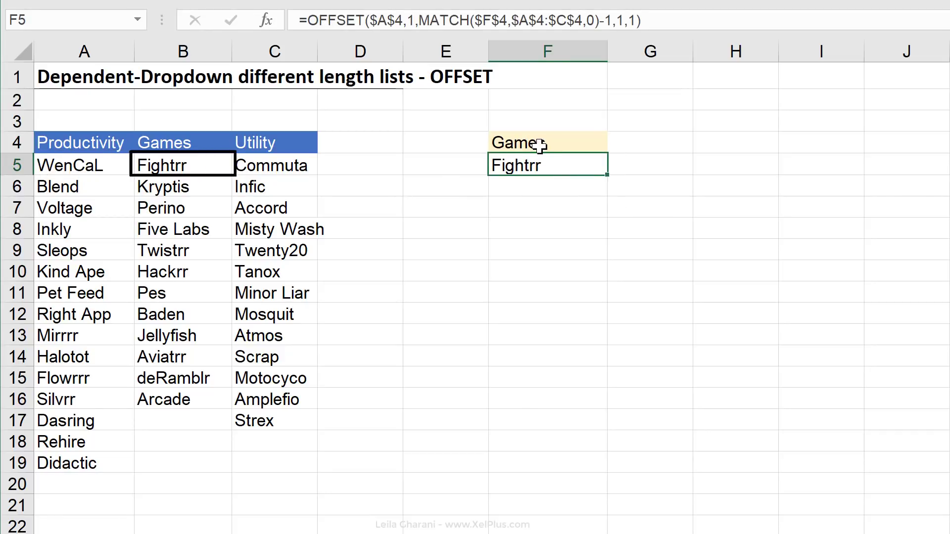
{"action": "left_click", "coordinate": [624, 25]}
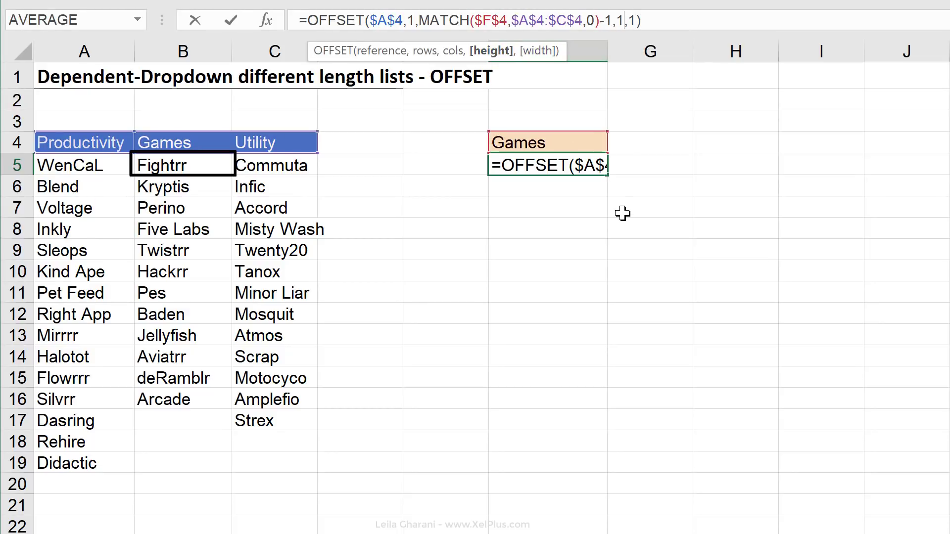
{"action": "key", "text": "BackSpace"}
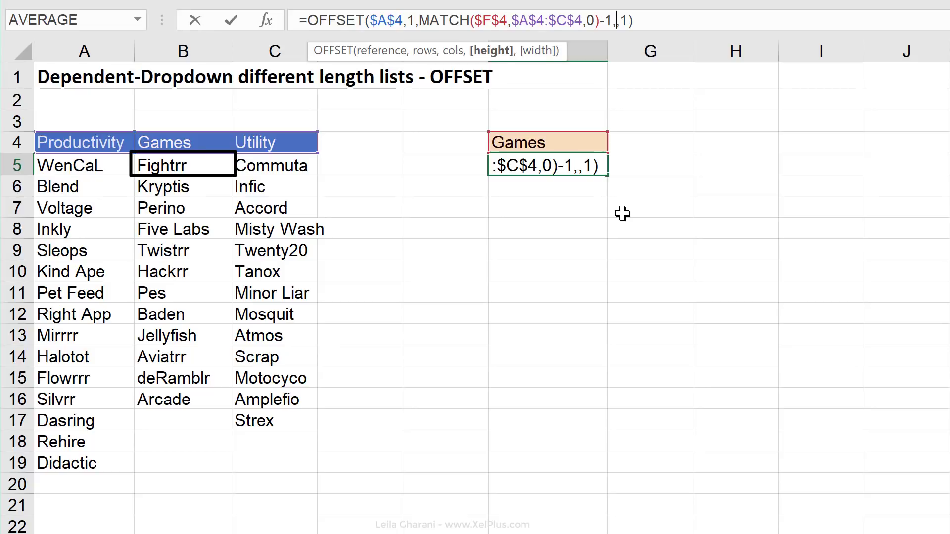
{"action": "type", "text": "6"}
{"action": "key", "text": "ctrl+Return"}
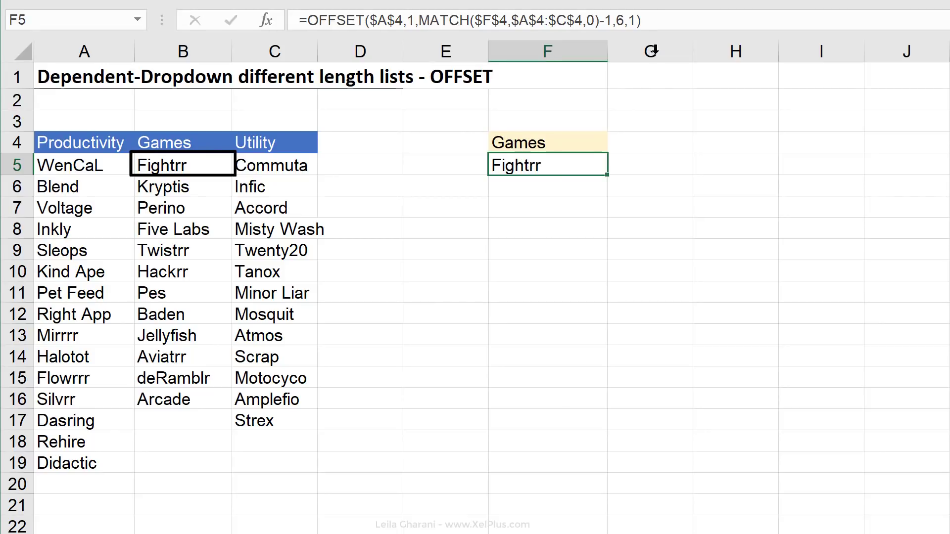
Step: Evaluate the whole OFFSET formula in F5 to inspect the returned array, and restore the original formula
{"action": "left_click", "coordinate": [666, 20]}
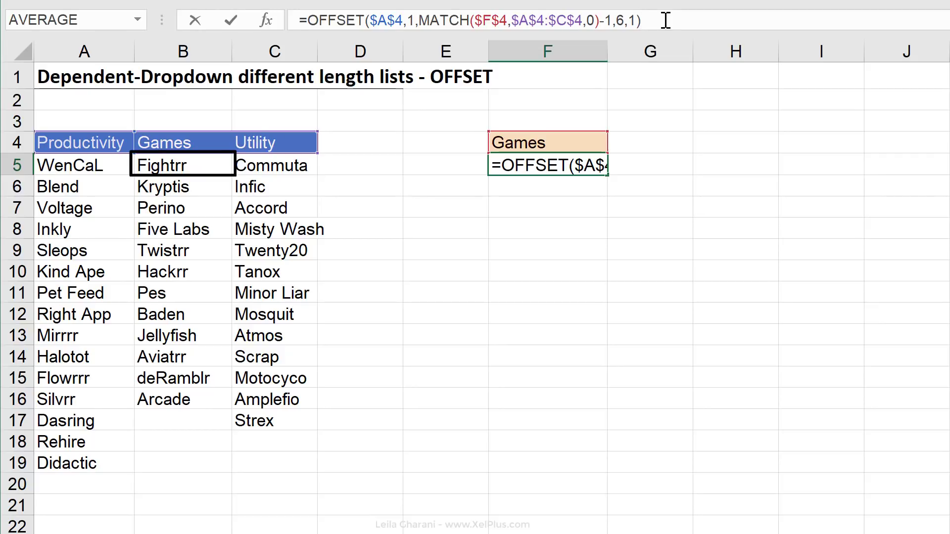
{"action": "key", "text": "F9"}
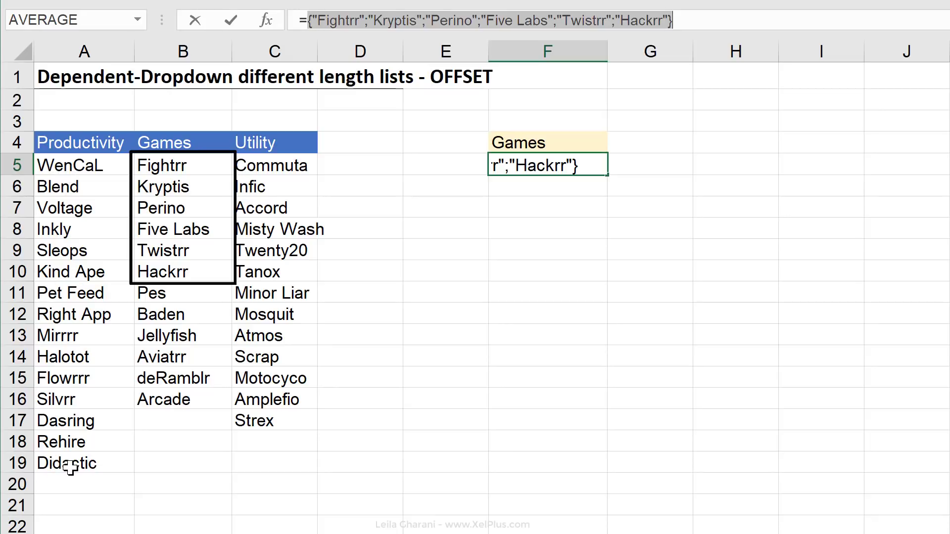
{"action": "key", "text": "ctrl+z"}
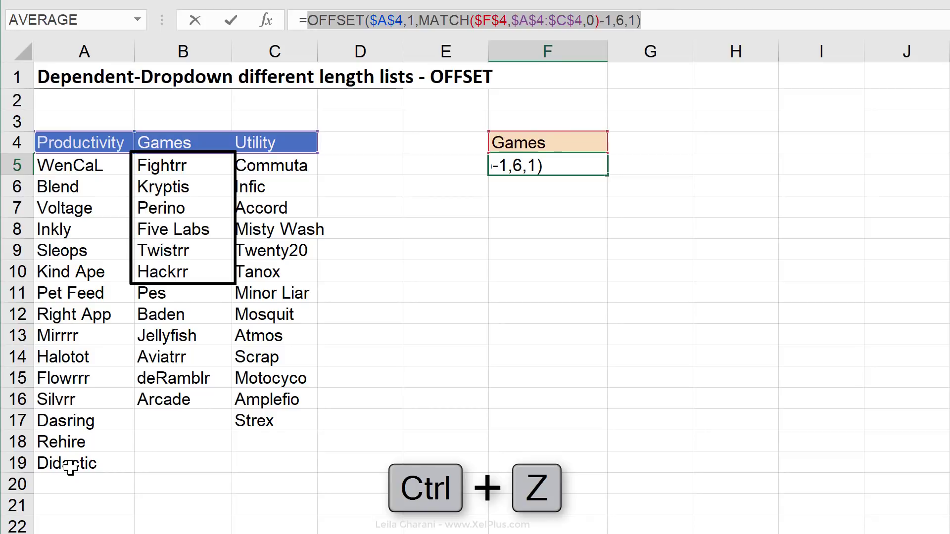
{"action": "key", "text": "Escape"}
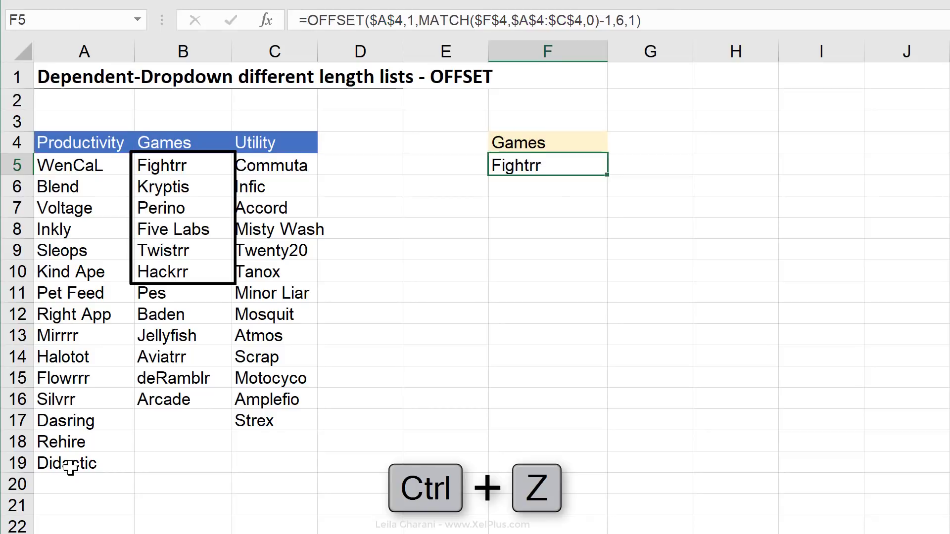
Step: Replace the height argument of the OFFSET formula in F5 with counta(A5:A20)
{"action": "double_click", "coordinate": [619, 20]}
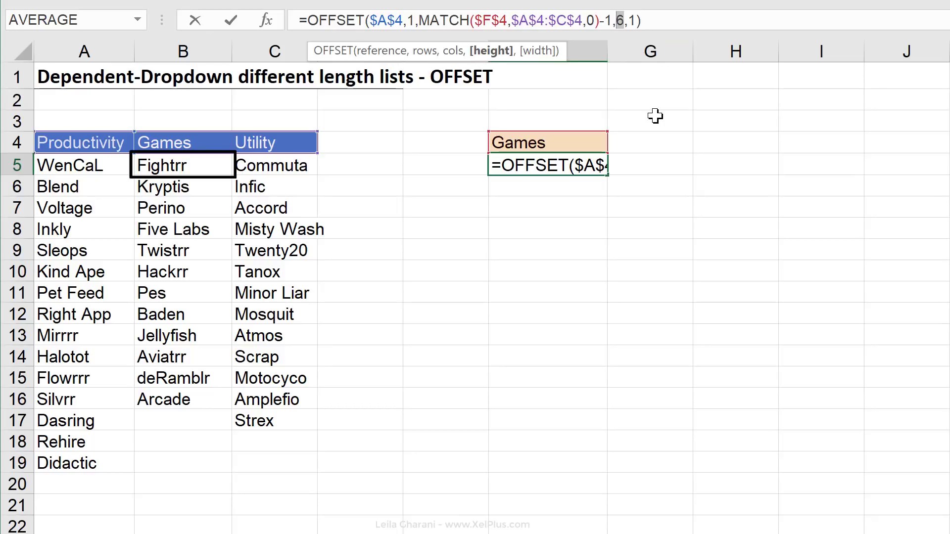
{"action": "type", "text": "counta"}
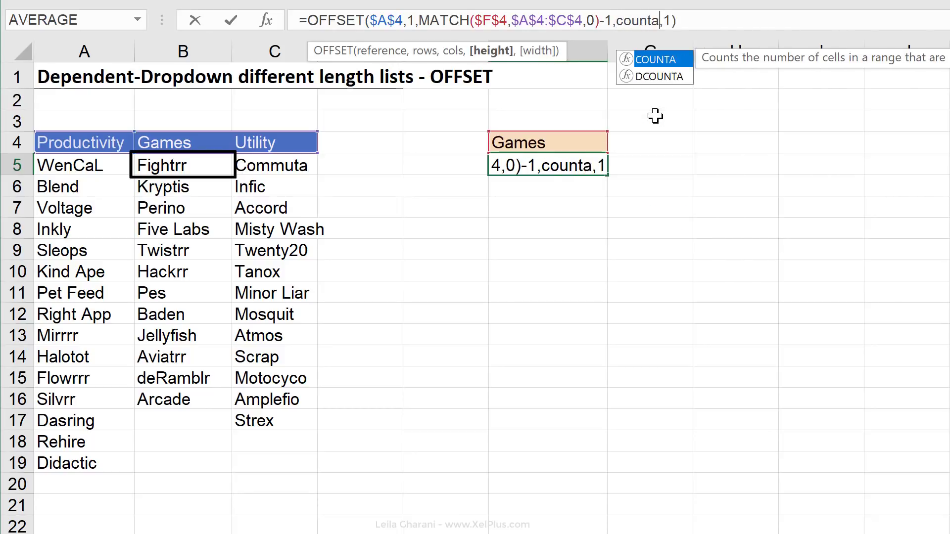
{"action": "type", "text": "("}
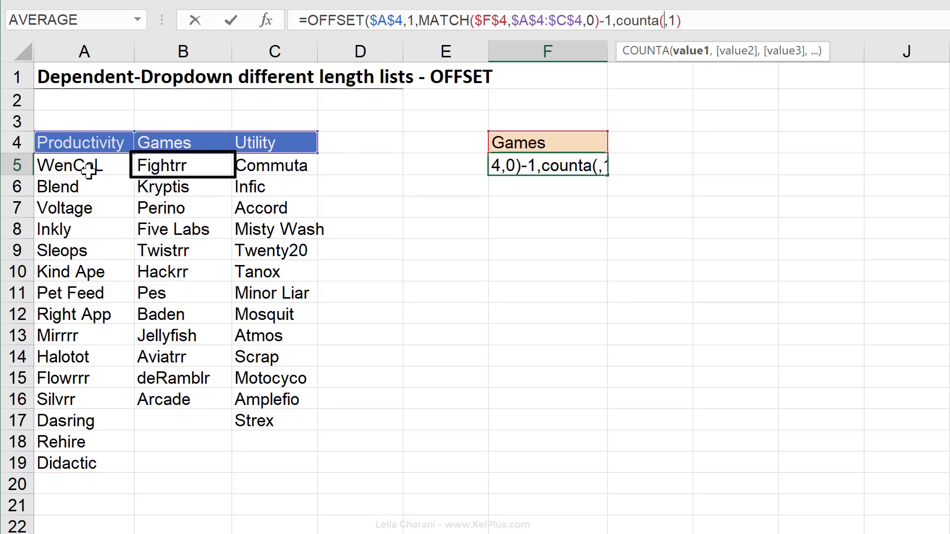
{"action": "left_click_drag", "start_coordinate": [84, 166], "coordinate": [84, 485]}
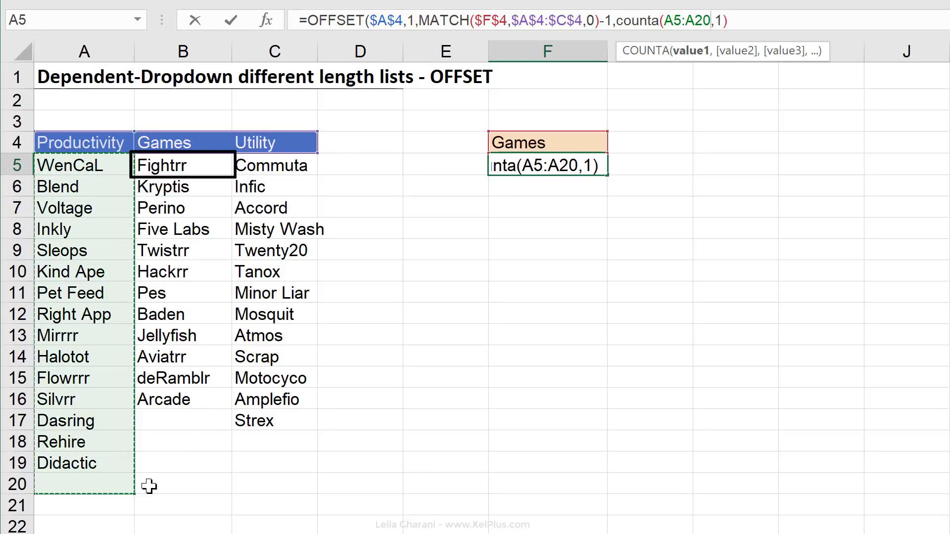
{"action": "type", "text": ")"}
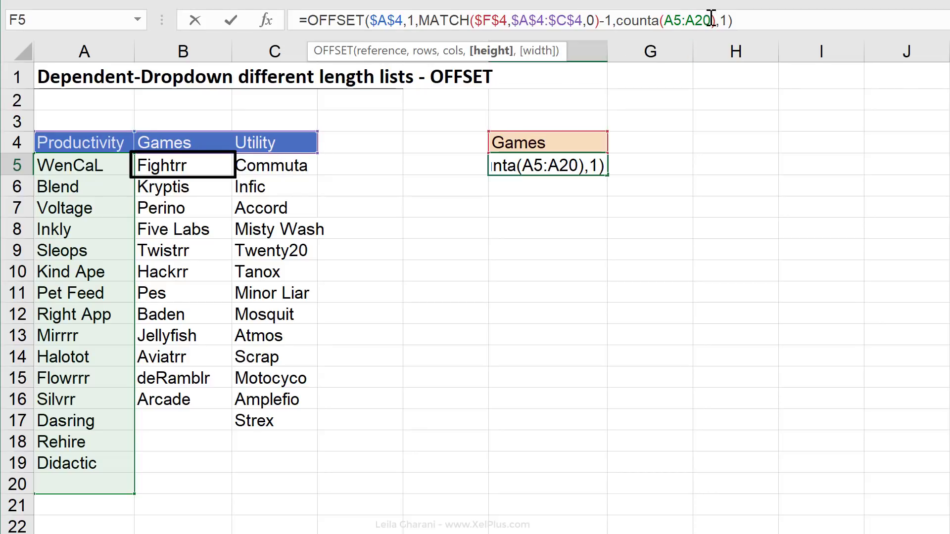
Step: Replace the COUNTA range with a nested OFFSET that uses reference $A$4 and a row offset of 1
{"action": "left_click_drag", "start_coordinate": [711, 19], "coordinate": [664, 20]}
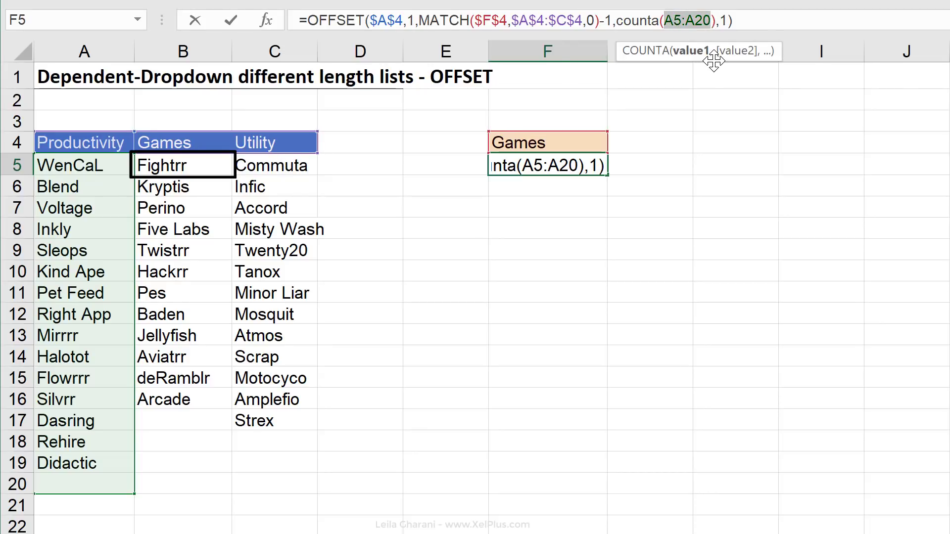
{"action": "key", "text": "BackSpace"}
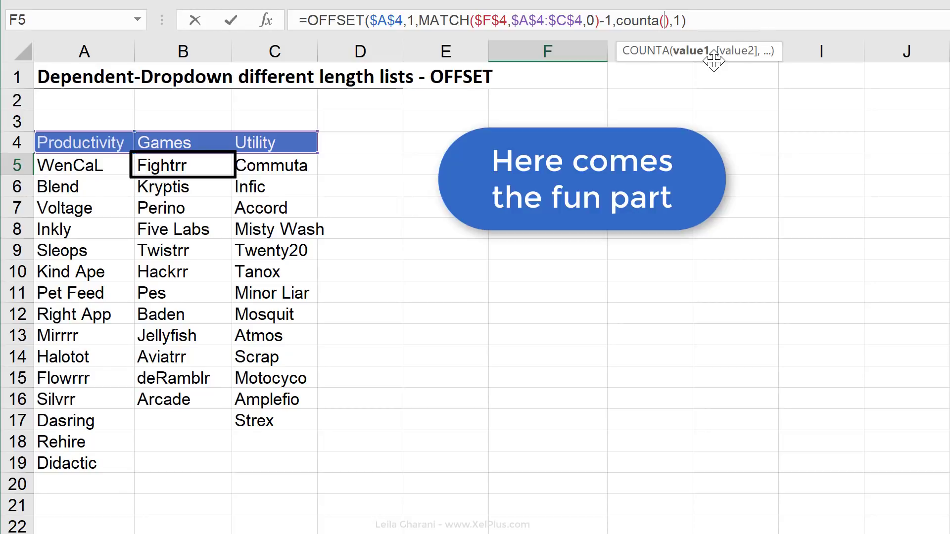
{"action": "type", "text": "offset("}
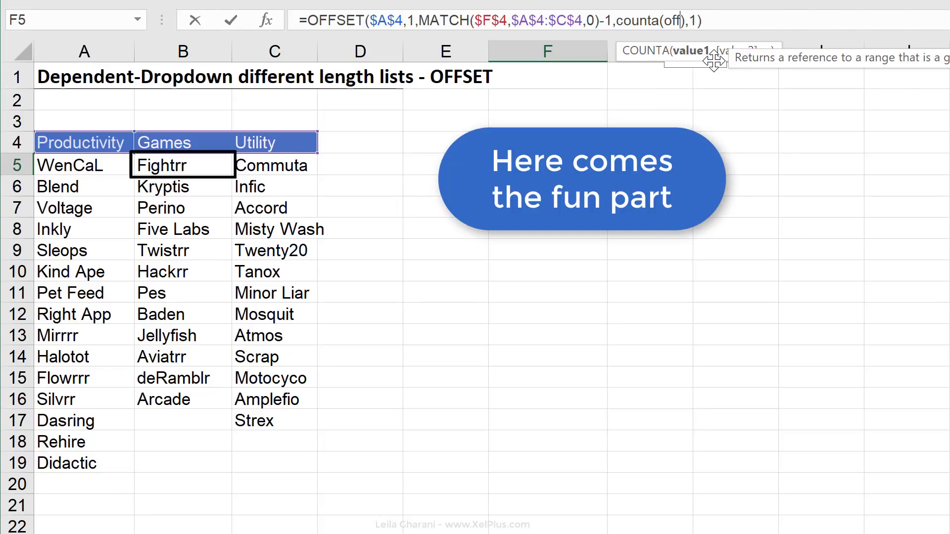
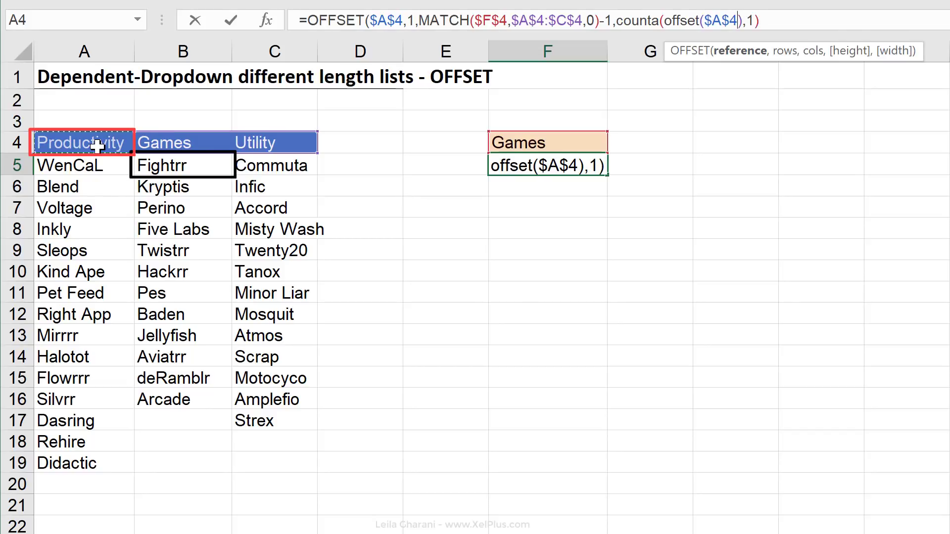
{"action": "type", "text": ","}
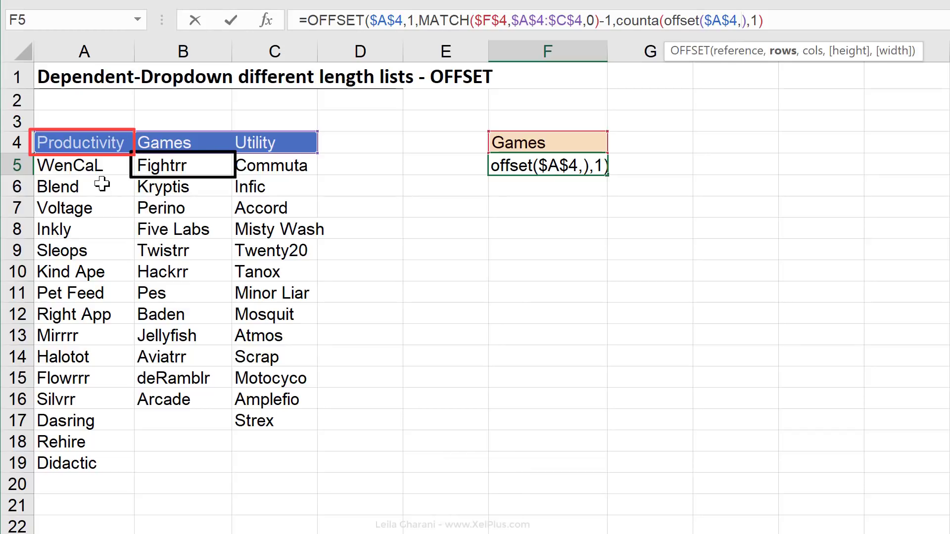
{"action": "type", "text": "1,"}
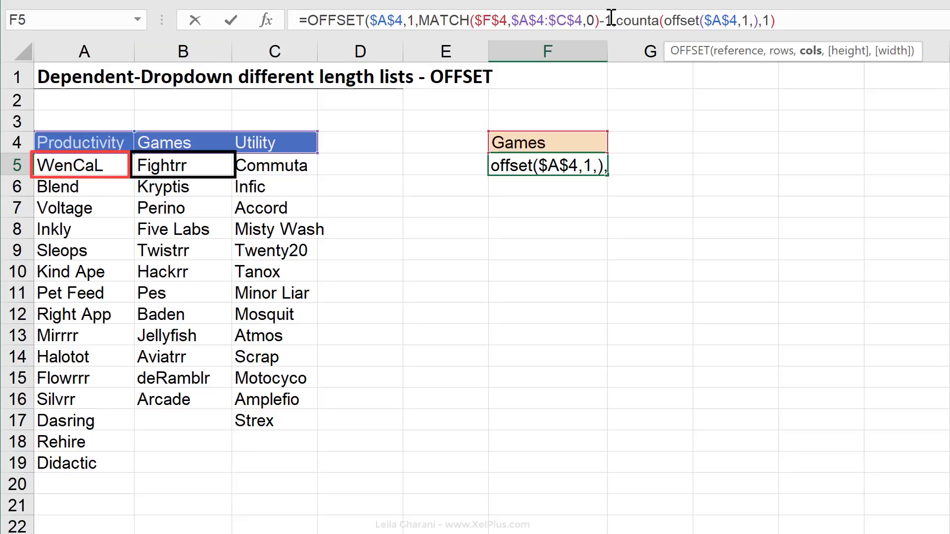
Step: Copy MATCH($F$4,$A$4:$C$4,0)-1 from the outer OFFSET into the column argument of the nested OFFSET
{"action": "left_click_drag", "start_coordinate": [612, 19], "coordinate": [421, 19]}
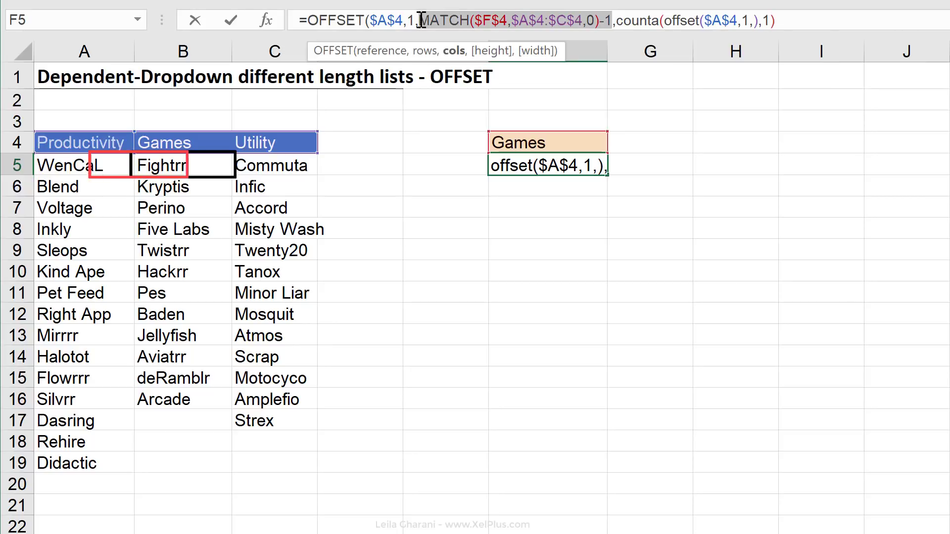
{"action": "key", "text": "ctrl+c"}
{"action": "left_click", "coordinate": [755, 20]}
{"action": "key", "text": "ctrl+v"}
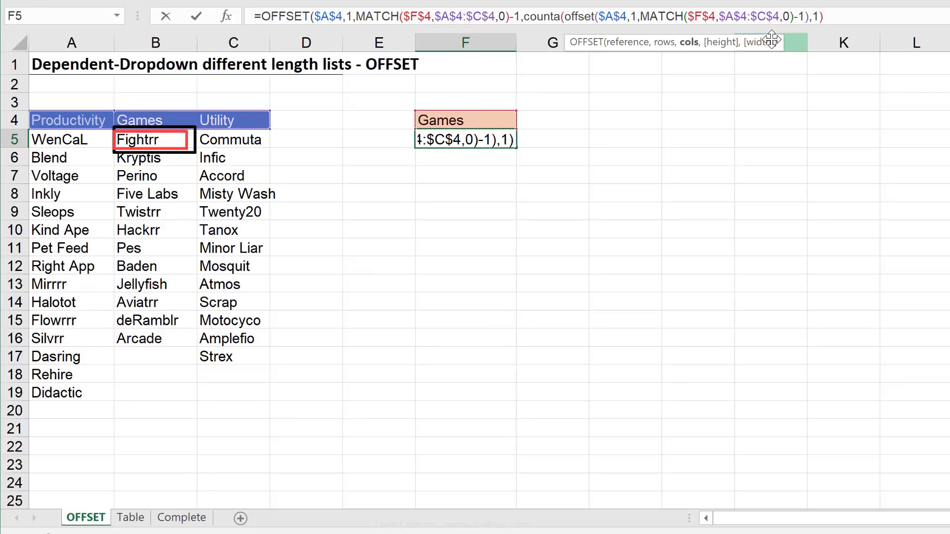
Step: Complete the nested OFFSET inside COUNTA with a height of 20 and a width of 1
{"action": "type", "text": ","}
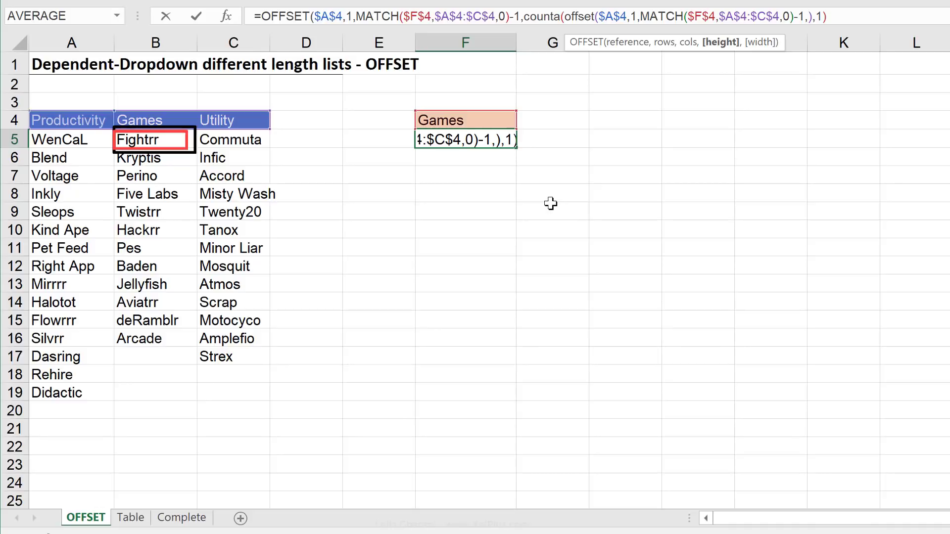
{"action": "type", "text": "20"}
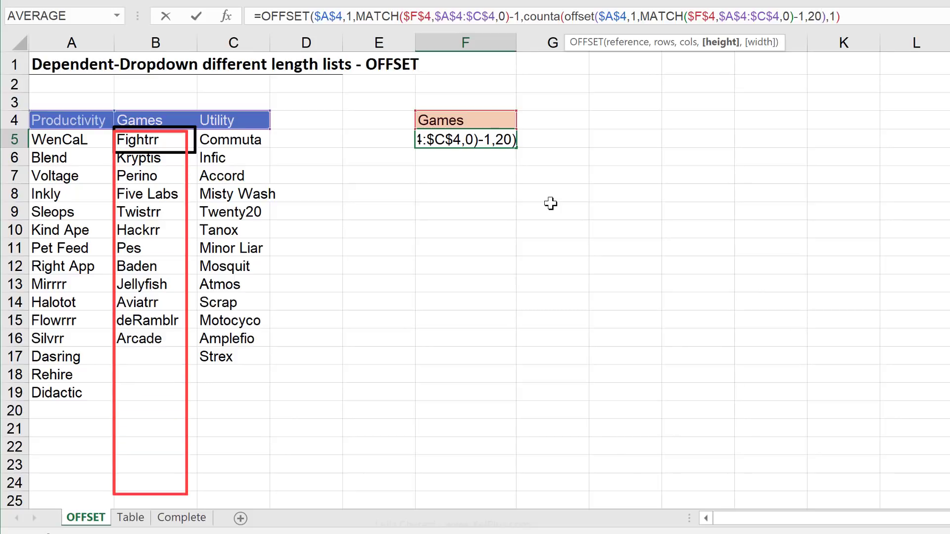
{"action": "type", "text": ","}
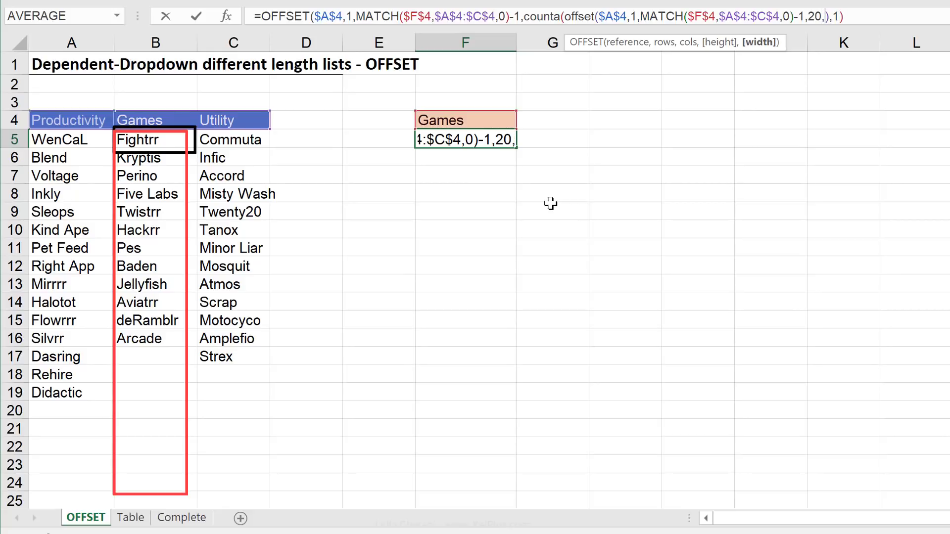
{"action": "type", "text": "1"}
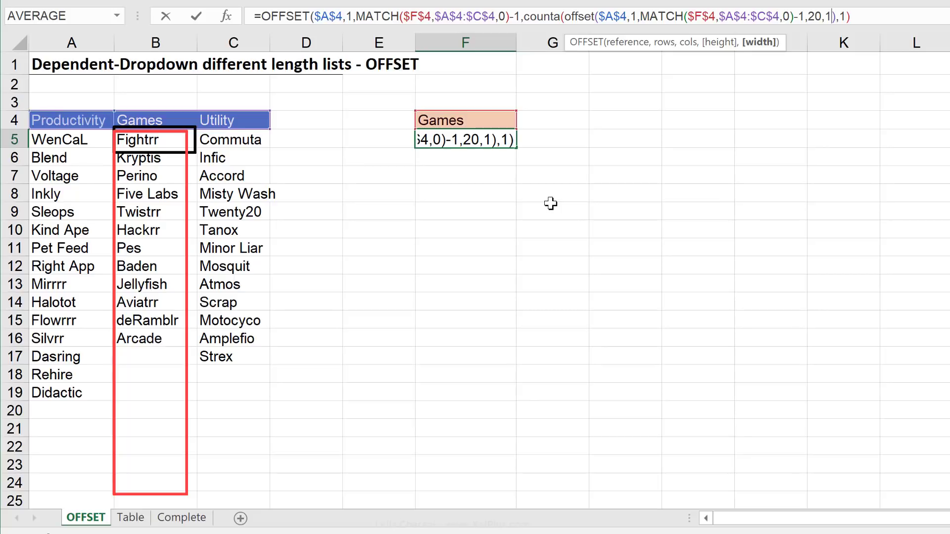
{"action": "key", "text": "Right"}
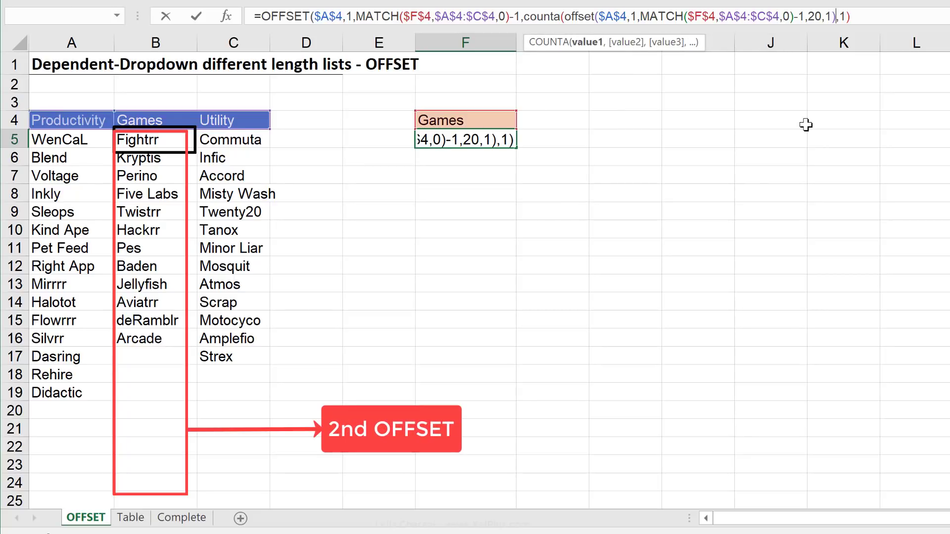
Step: Close the COUNTA function and commit the completed OFFSET formula in F5
{"action": "type", "text": ")"}
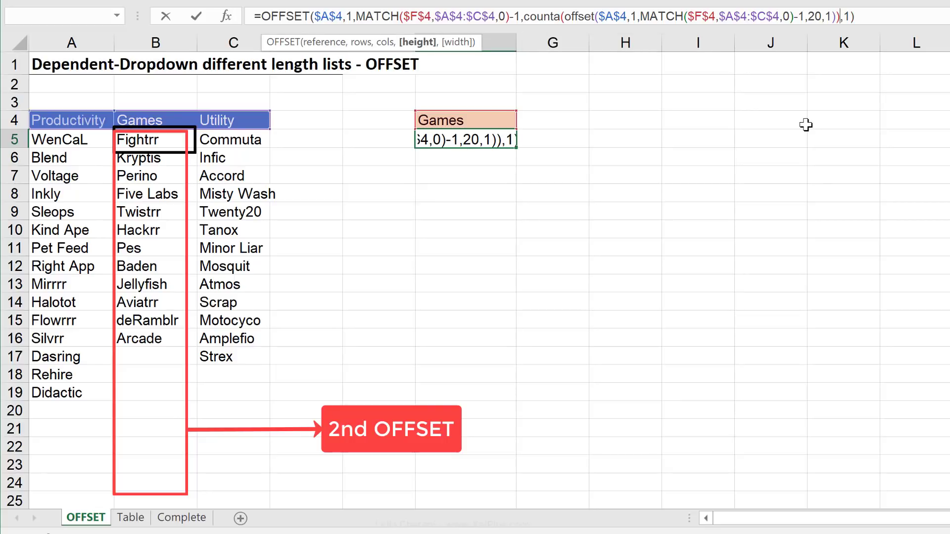
{"action": "key", "text": "ctrl+Return"}
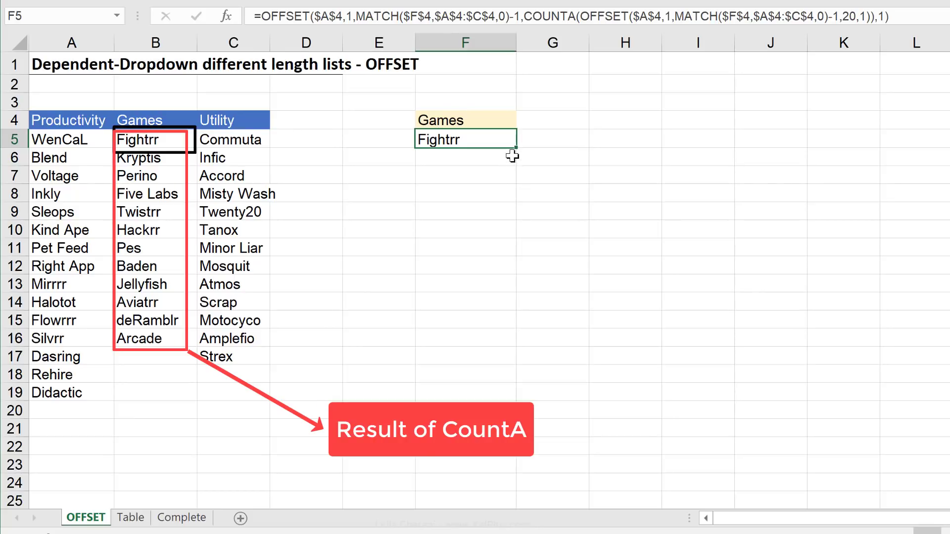
Step: Evaluate the COUNTA height argument of the F5 formula in place, restore it unevaluated, and compare the result with the entries in B5:B16
{"action": "left_click", "coordinate": [525, 16]}
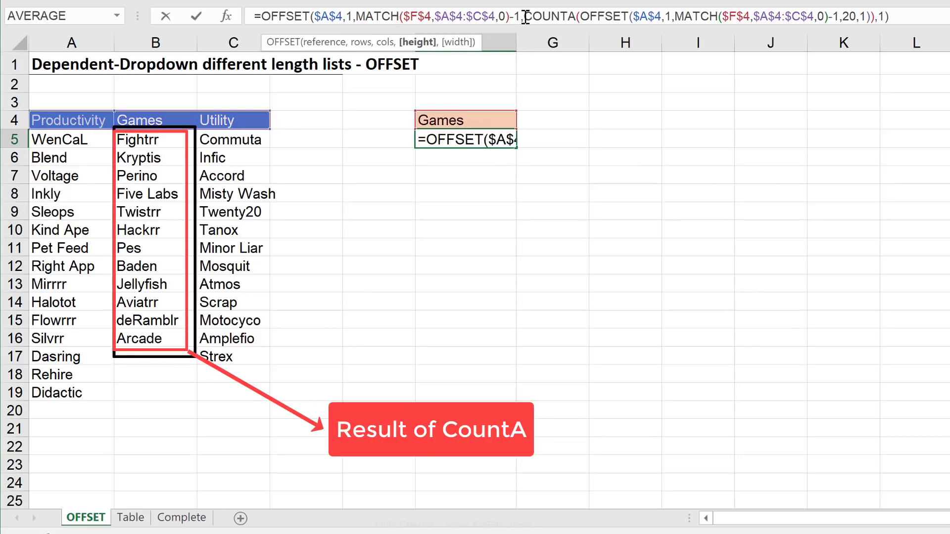
{"action": "left_click", "coordinate": [414, 47]}
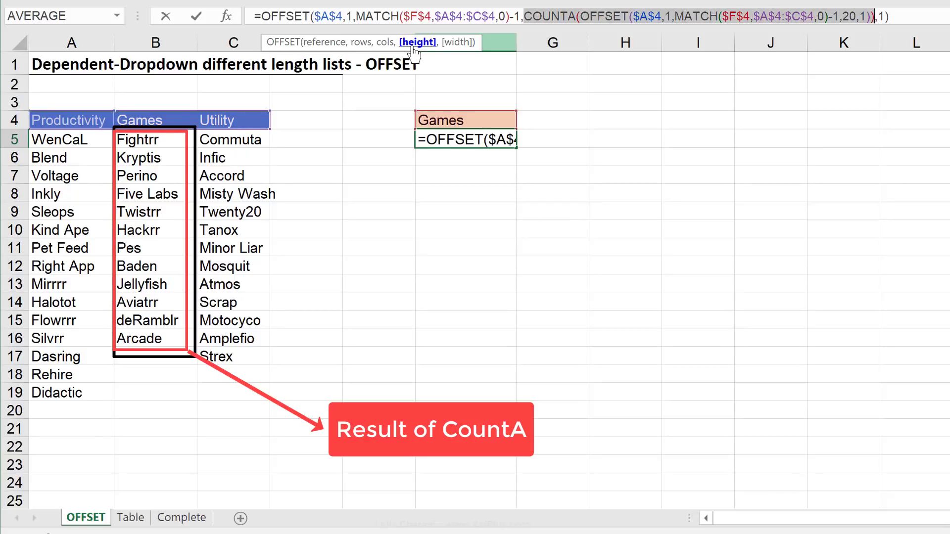
{"action": "key", "text": "F9"}
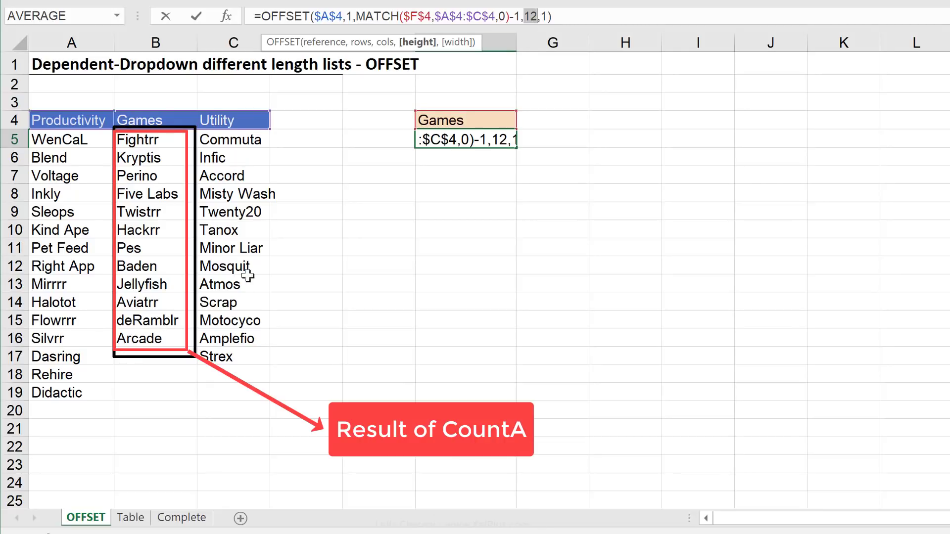
{"action": "key", "text": "Escape"}
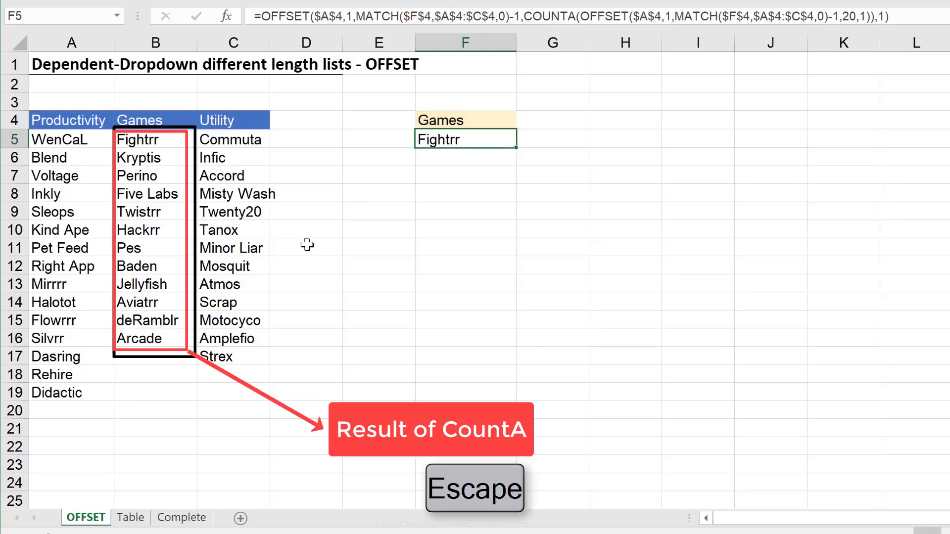
{"action": "left_click_drag", "start_coordinate": [163, 139], "coordinate": [142, 341]}
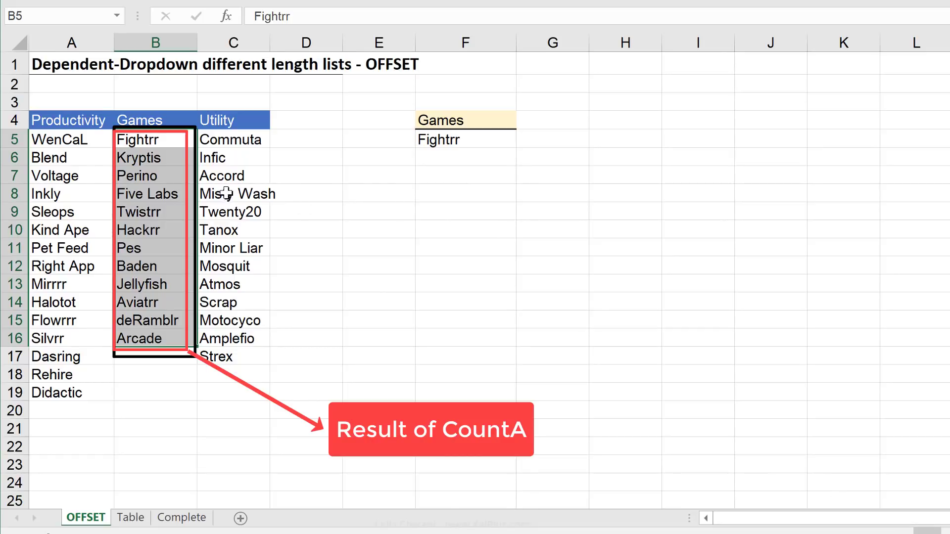
{"action": "left_click", "coordinate": [473, 144]}
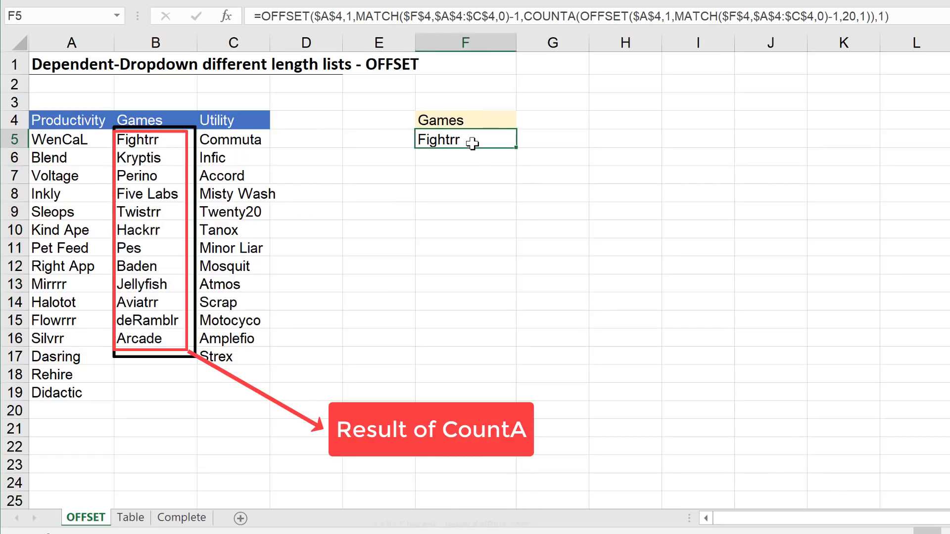
Step: Switch the category in F4 to Productivity and evaluate the whole F5 formula to check its returned items, leaving the formula unchanged
{"action": "left_click", "coordinate": [515, 121]}
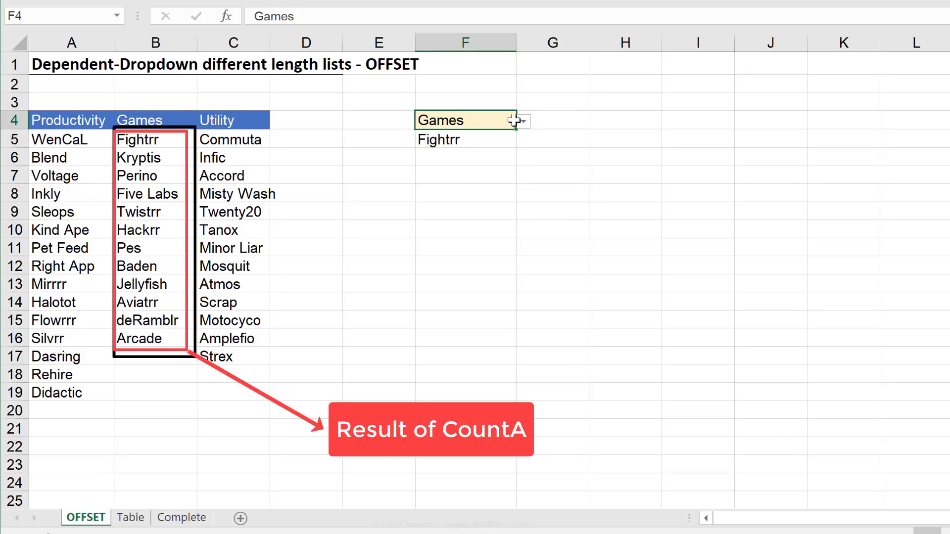
{"action": "left_click", "coordinate": [524, 122]}
{"action": "key", "text": "Escape"}
{"action": "key", "text": "ctrl+z"}
{"action": "left_click", "coordinate": [487, 142]}
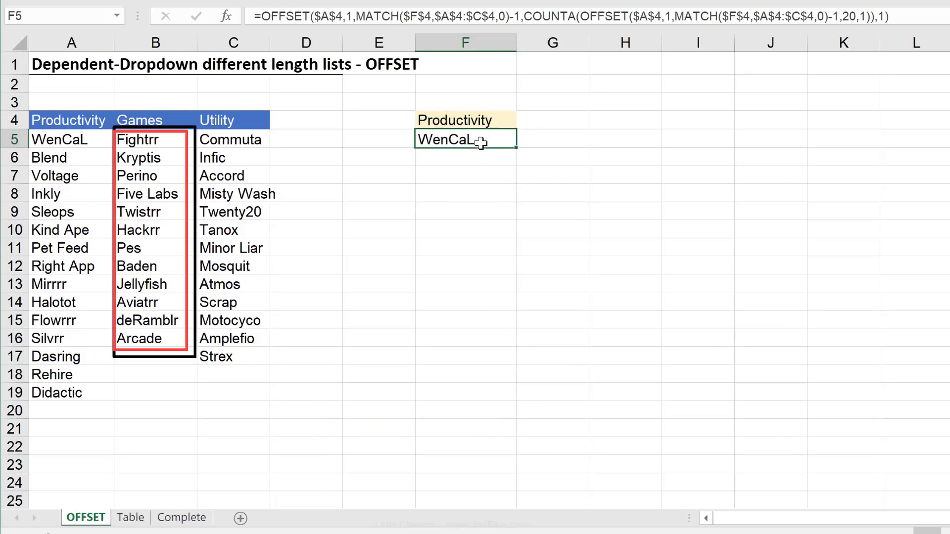
{"action": "left_click", "coordinate": [915, 18]}
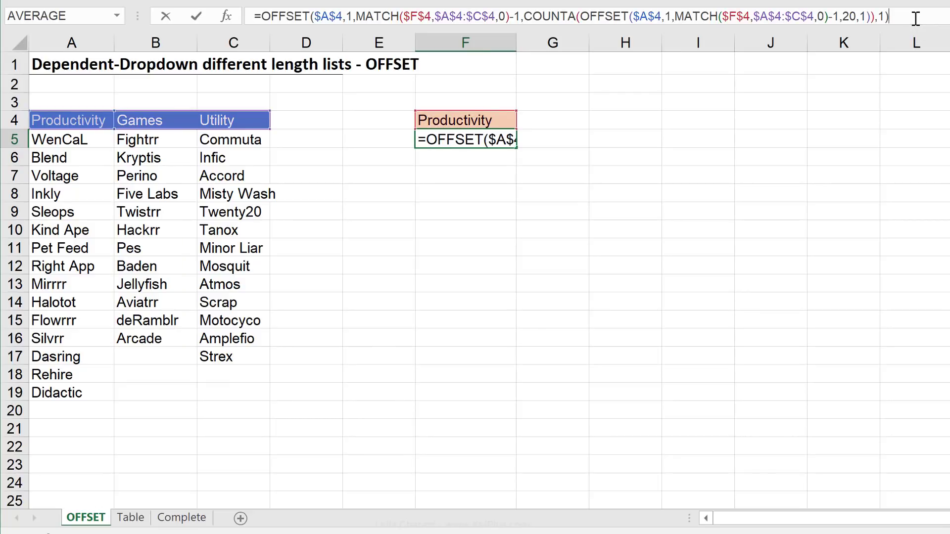
{"action": "key", "text": "F9"}
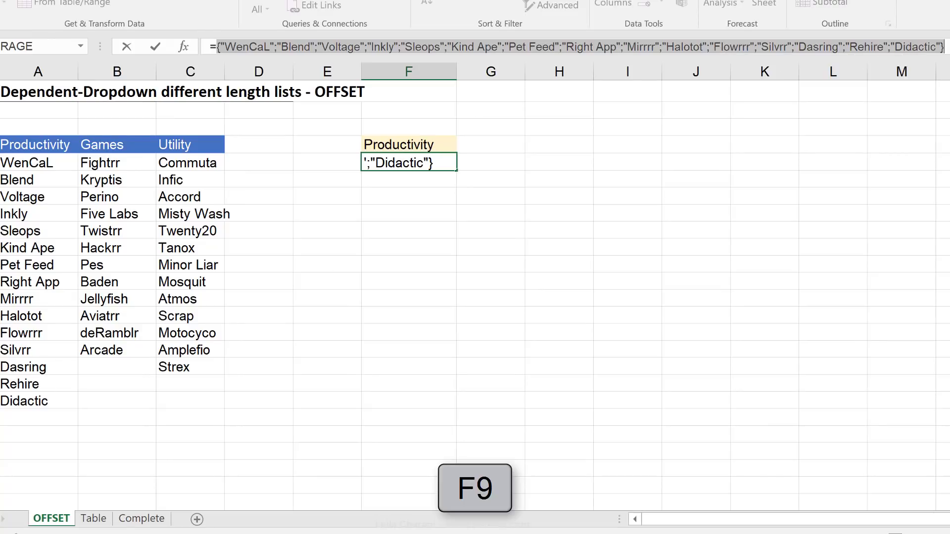
{"action": "key", "text": "Escape"}
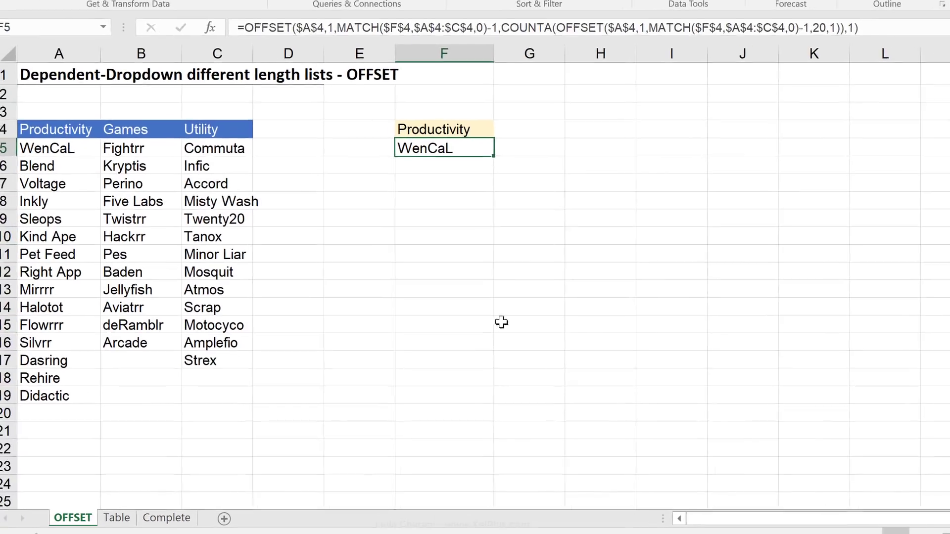
{"action": "key", "text": "Escape"}
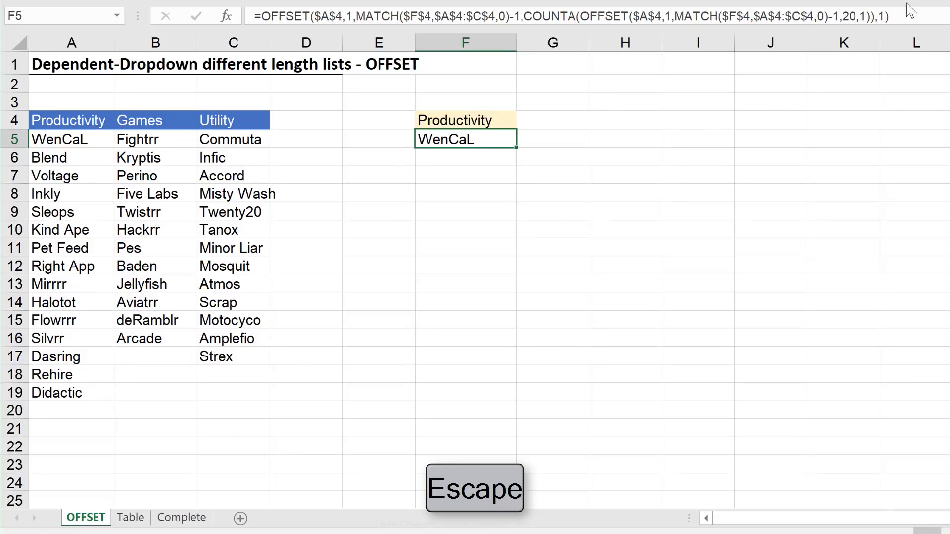
Step: Copy the full text of the OFFSET formula in F5 and leave the cell's editing mode
{"action": "left_click", "coordinate": [868, 17]}
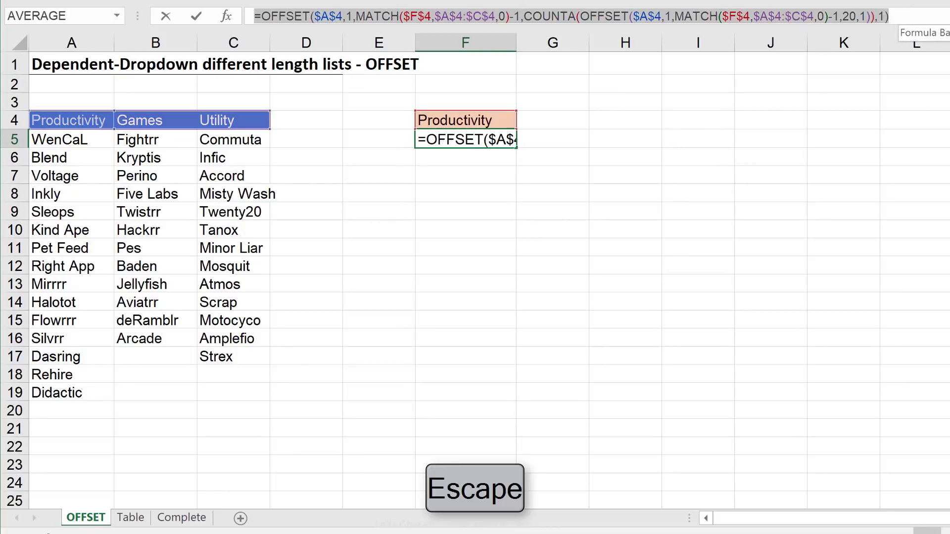
{"action": "key", "text": "ctrl+shift+End"}
{"action": "key", "text": "ctrl+c"}
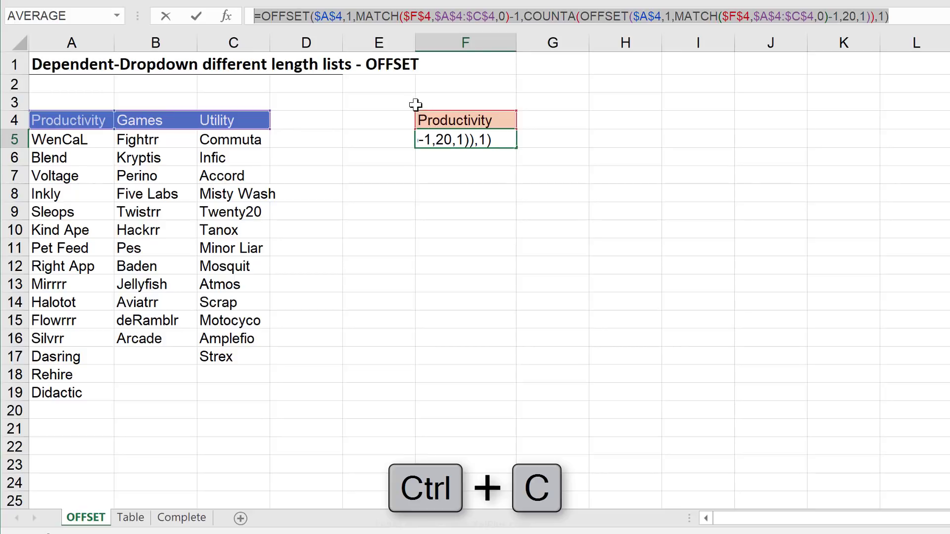
{"action": "key", "text": "Escape"}
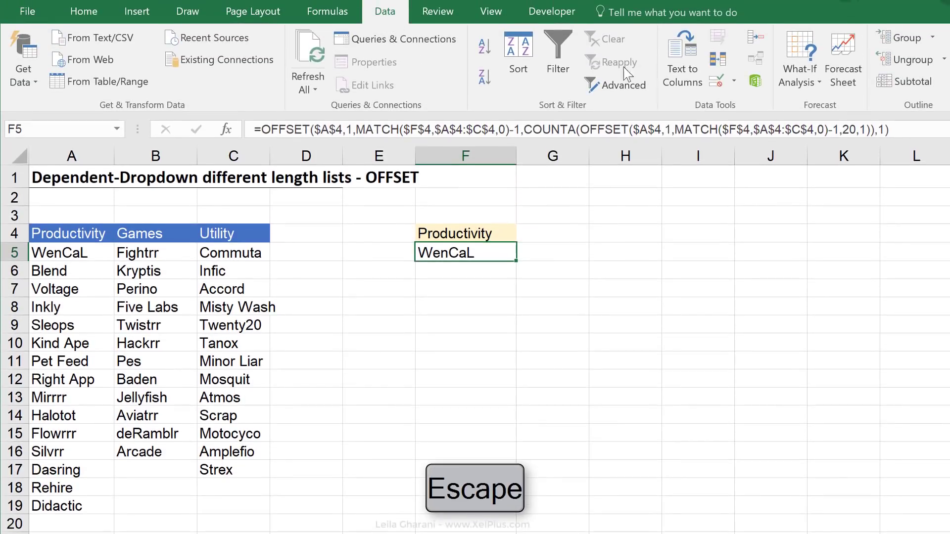
Step: Apply List data validation to F5, using the copied OFFSET formula as the source
{"action": "left_click", "coordinate": [720, 88]}
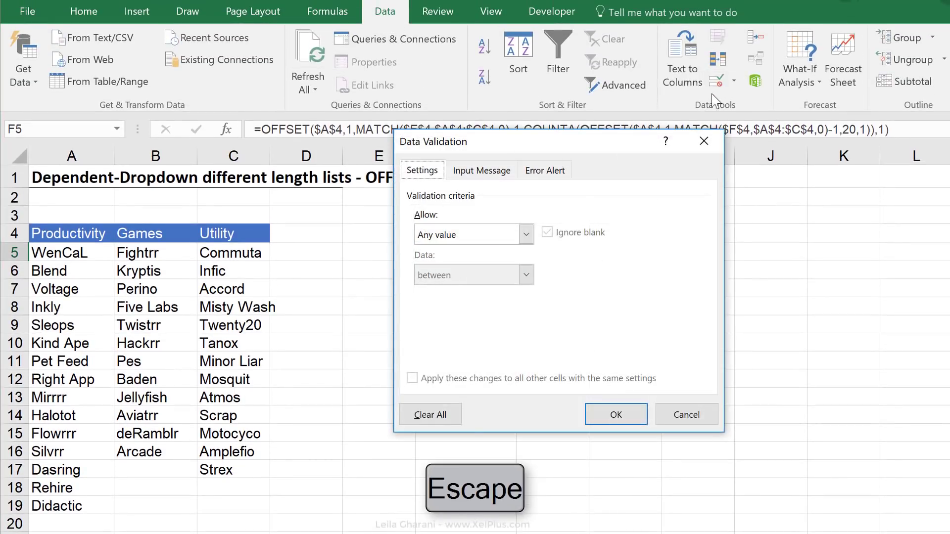
{"action": "left_click", "coordinate": [526, 234]}
{"action": "left_click", "coordinate": [495, 293]}
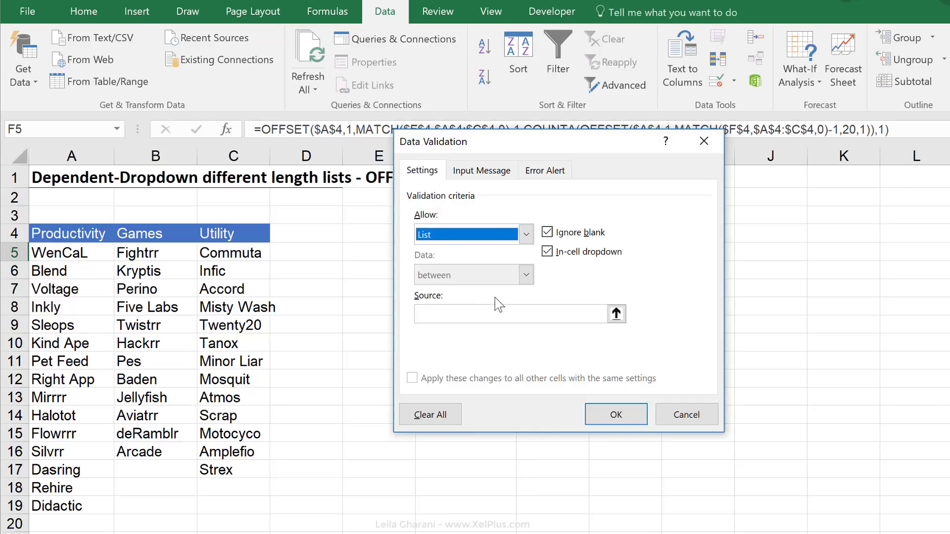
{"action": "left_click", "coordinate": [499, 321]}
{"action": "key", "text": "ctrl+v"}
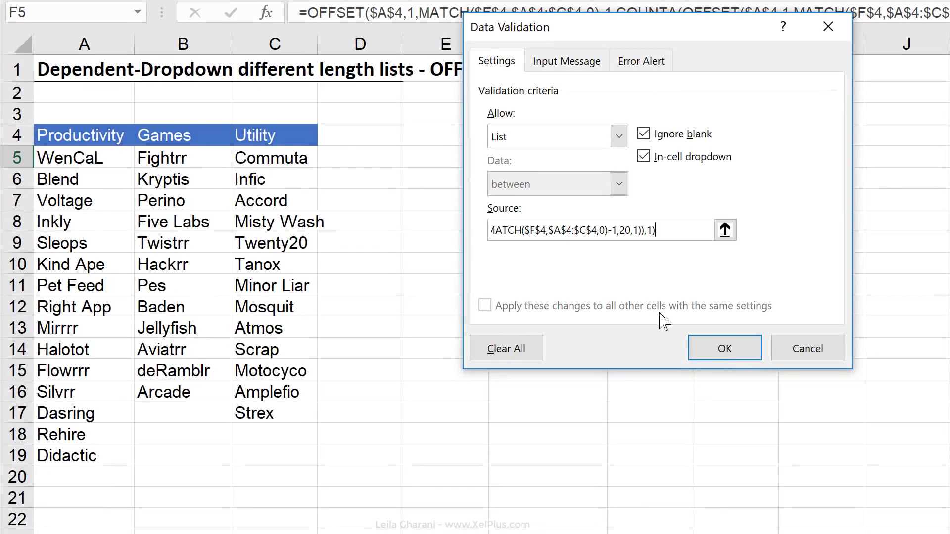
{"action": "left_click", "coordinate": [700, 349]}
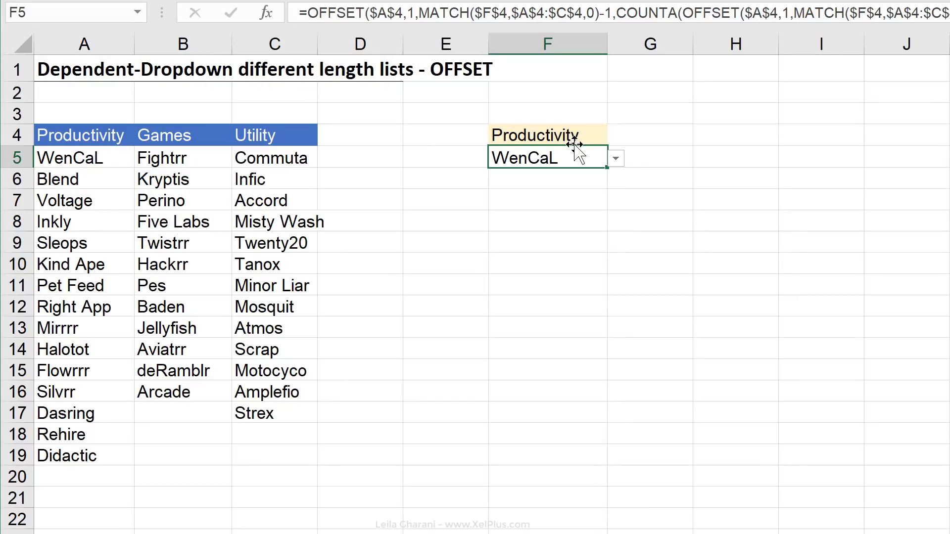
Step: Check the entries offered by the drop-down in F5 for the Productivity category
{"action": "left_click", "coordinate": [615, 159]}
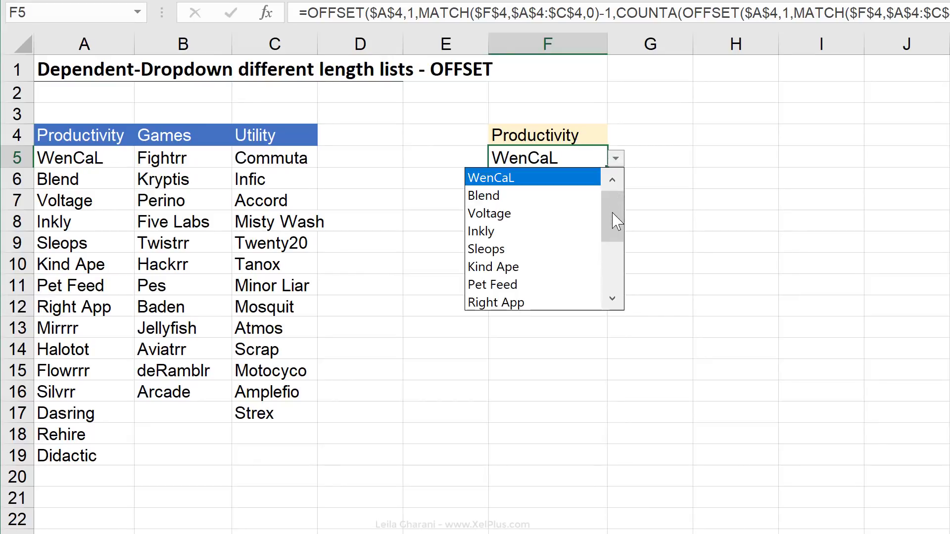
{"action": "left_click_drag", "start_coordinate": [613, 218], "coordinate": [596, 272]}
{"action": "left_click", "coordinate": [85, 478]}
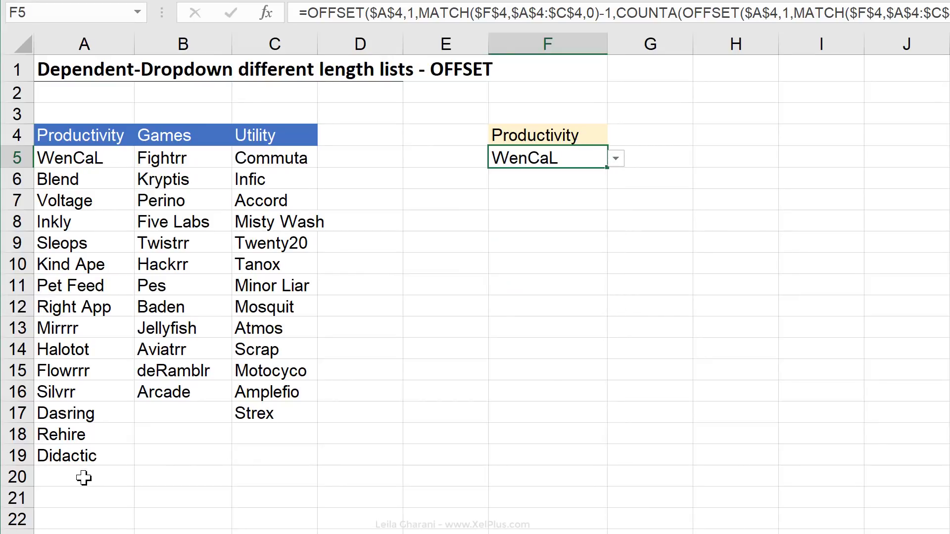
Step: Add the entry New to the end of the Productivity list in A20
{"action": "left_click", "coordinate": [84, 476]}
{"action": "double_click", "coordinate": [89, 470]}
{"action": "type", "text": "New"}
{"action": "key", "text": "ctrl+Return"}
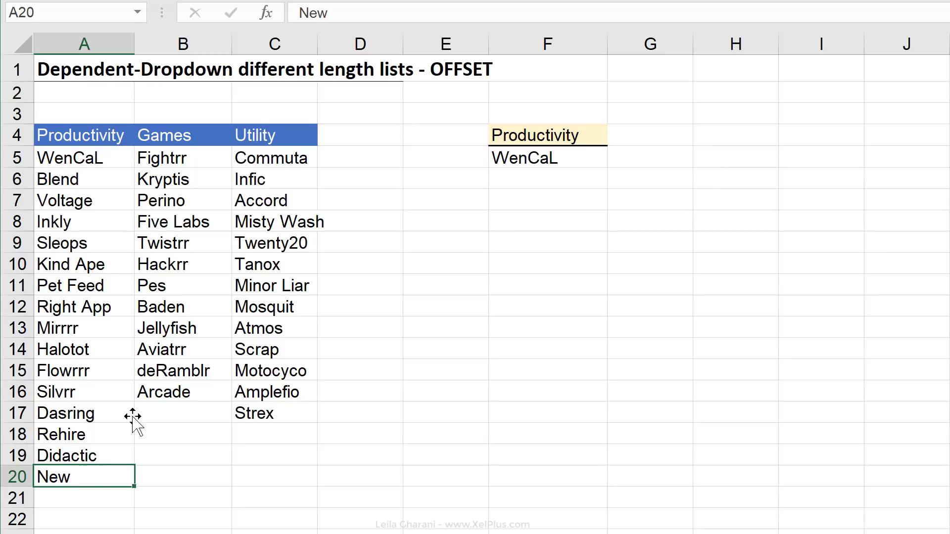
Step: Check the end of the F5 drop-down for the item added to the Productivity list
{"action": "left_click", "coordinate": [592, 162]}
{"action": "left_click", "coordinate": [615, 159]}
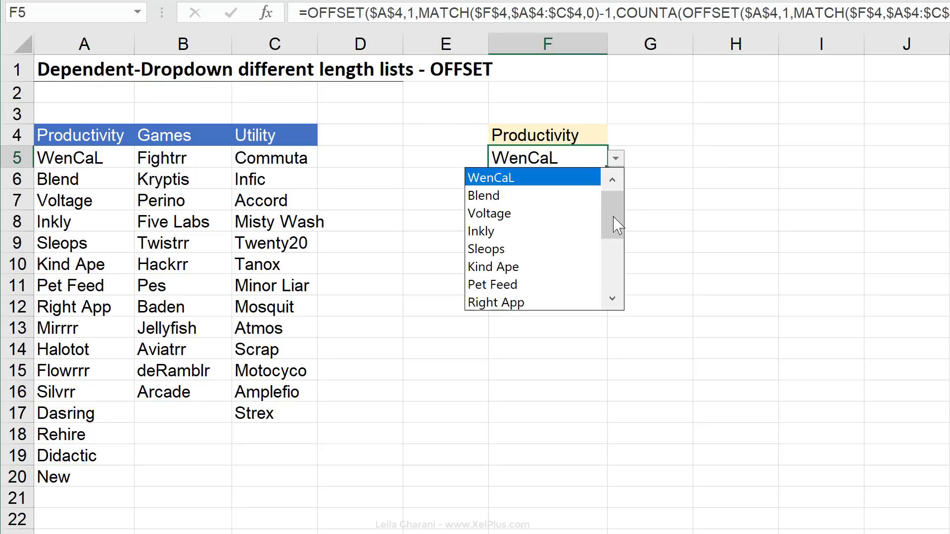
{"action": "left_click_drag", "start_coordinate": [615, 223], "coordinate": [614, 314]}
{"action": "key", "text": "Escape"}
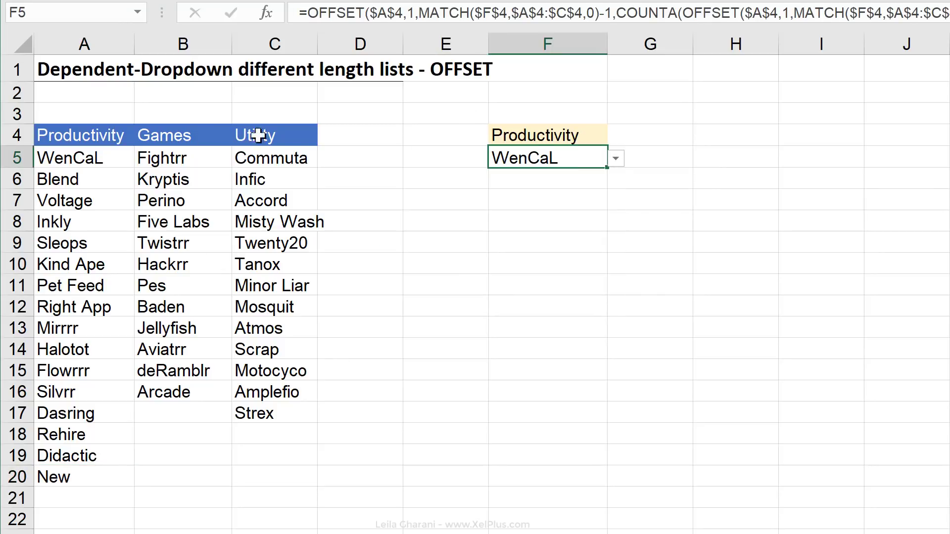
Step: Switch the category in F4 to Games and check the F5 drop-down down to its last entry
{"action": "left_click", "coordinate": [603, 138]}
{"action": "left_click", "coordinate": [616, 137]}
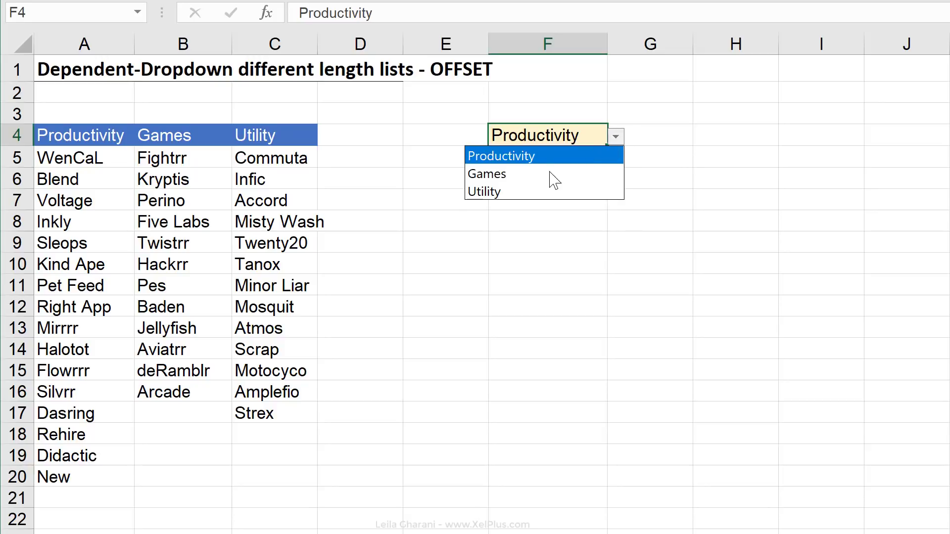
{"action": "left_click", "coordinate": [555, 173]}
{"action": "left_click", "coordinate": [563, 162]}
{"action": "left_click", "coordinate": [616, 158]}
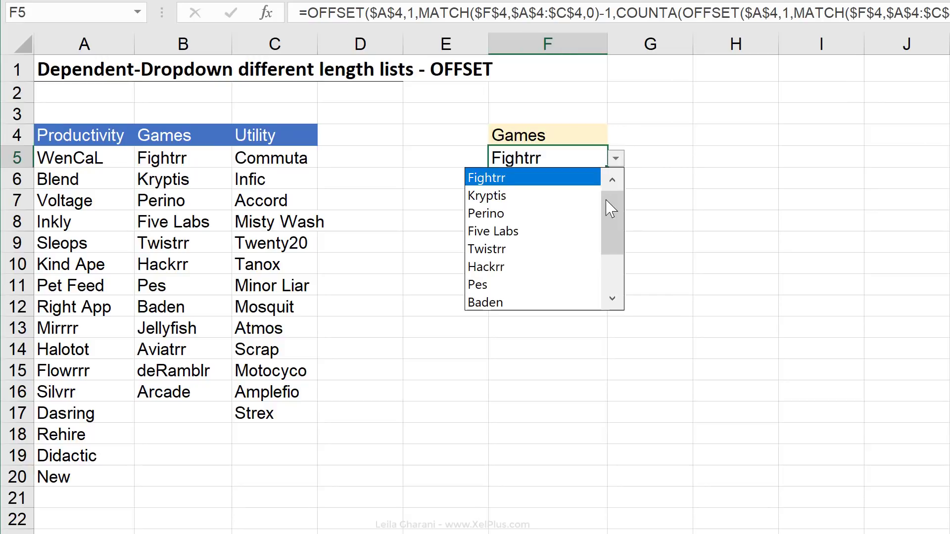
{"action": "left_click_drag", "start_coordinate": [610, 206], "coordinate": [613, 297]}
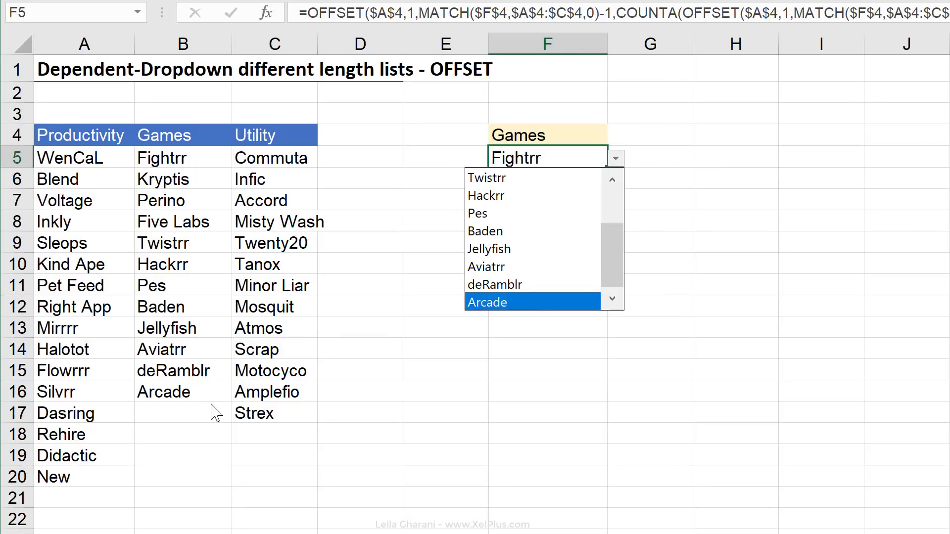
{"action": "key", "text": "Escape"}
Step: Set the category in F4 to Utility and review the F5 drop-down down to its last entry
{"action": "left_click", "coordinate": [601, 138]}
{"action": "left_click", "coordinate": [615, 138]}
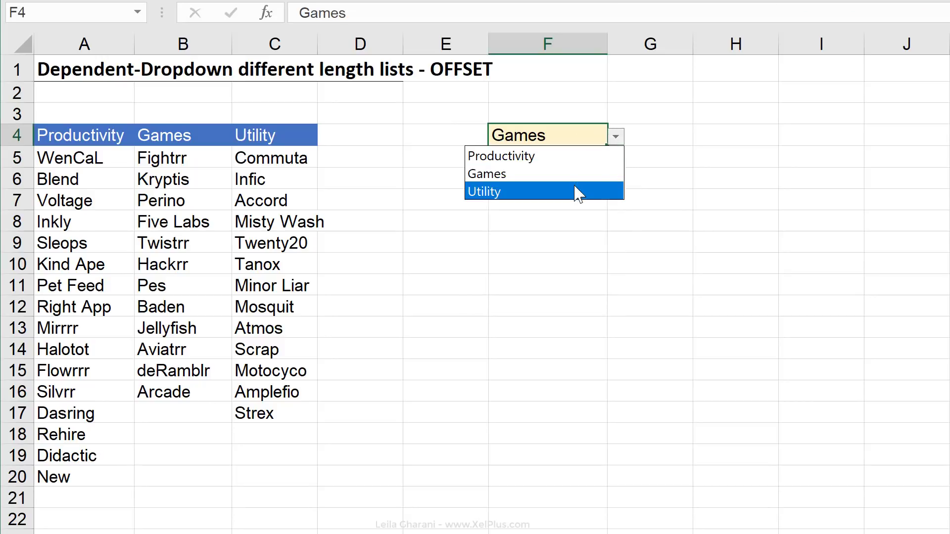
{"action": "left_click", "coordinate": [576, 191]}
{"action": "left_click", "coordinate": [601, 164]}
{"action": "left_click", "coordinate": [615, 159]}
{"action": "left_click_drag", "start_coordinate": [612, 218], "coordinate": [612, 297]}
{"action": "left_click", "coordinate": [286, 434]}
Step: Add the entry LG to the Utility list in C18 and check the end of the F5 drop-down for it
{"action": "left_click", "coordinate": [282, 431]}
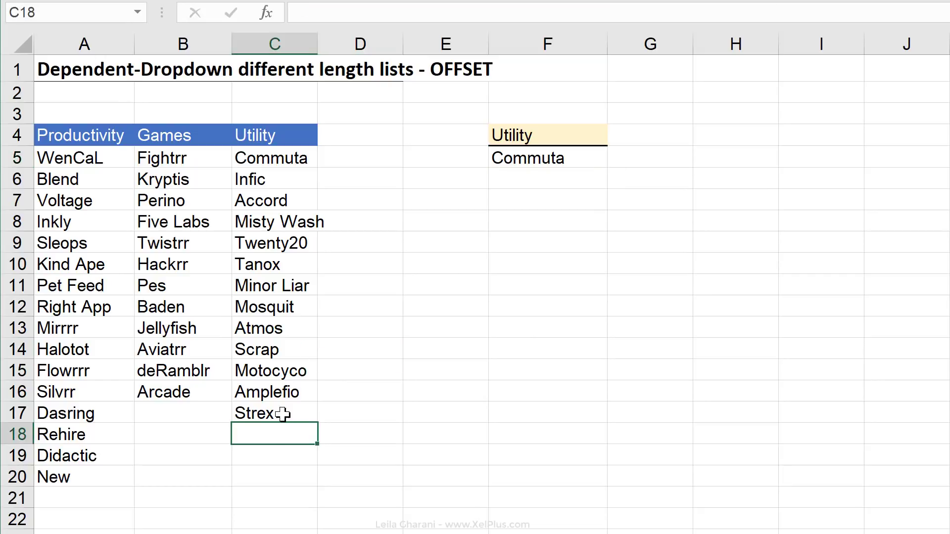
{"action": "type", "text": "LG"}
{"action": "left_click", "coordinate": [582, 163]}
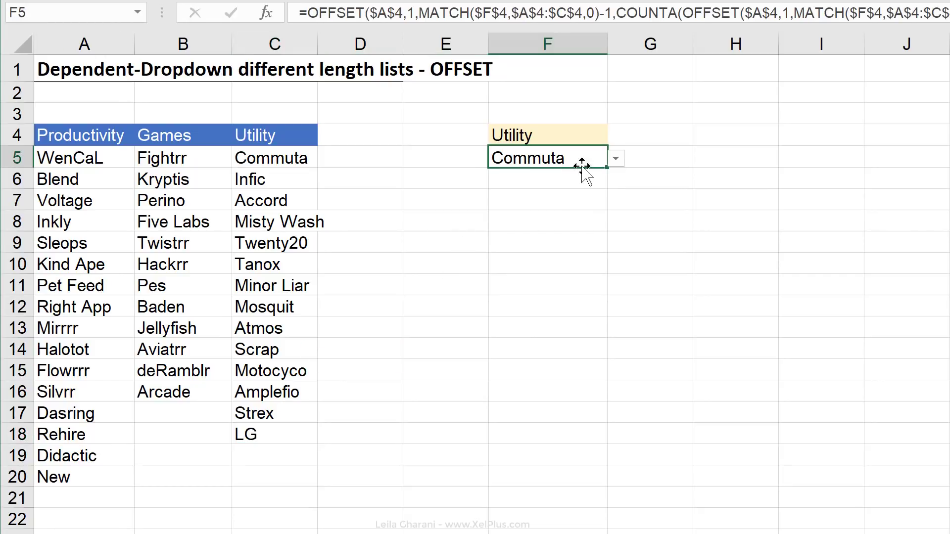
{"action": "left_click", "coordinate": [616, 159]}
{"action": "left_click_drag", "start_coordinate": [615, 239], "coordinate": [609, 324]}
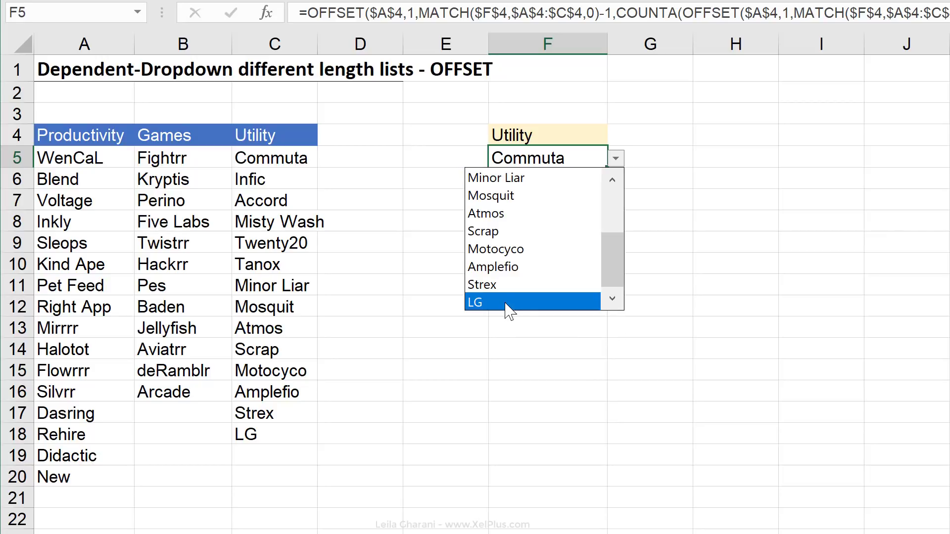
{"action": "left_click", "coordinate": [288, 307]}
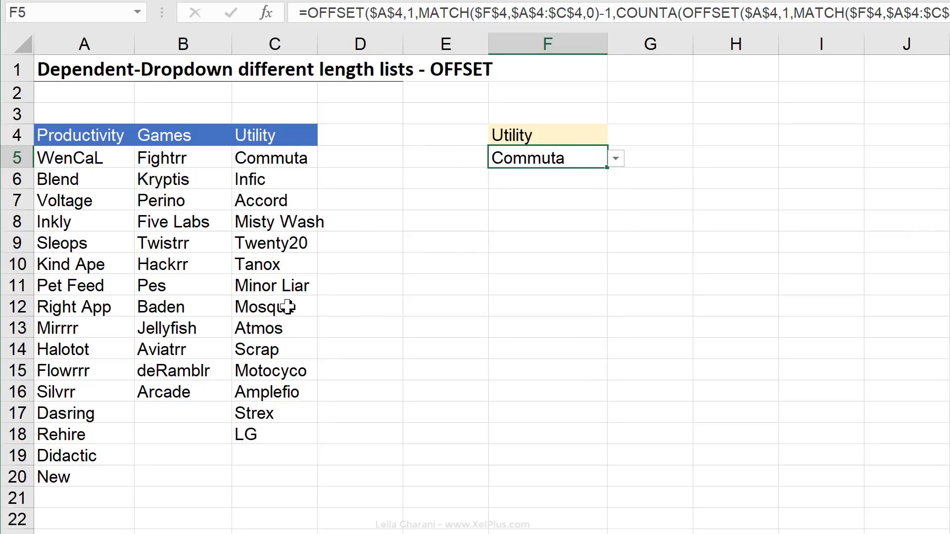
{"action": "left_click", "coordinate": [288, 306]}
{"action": "left_click", "coordinate": [515, 166]}
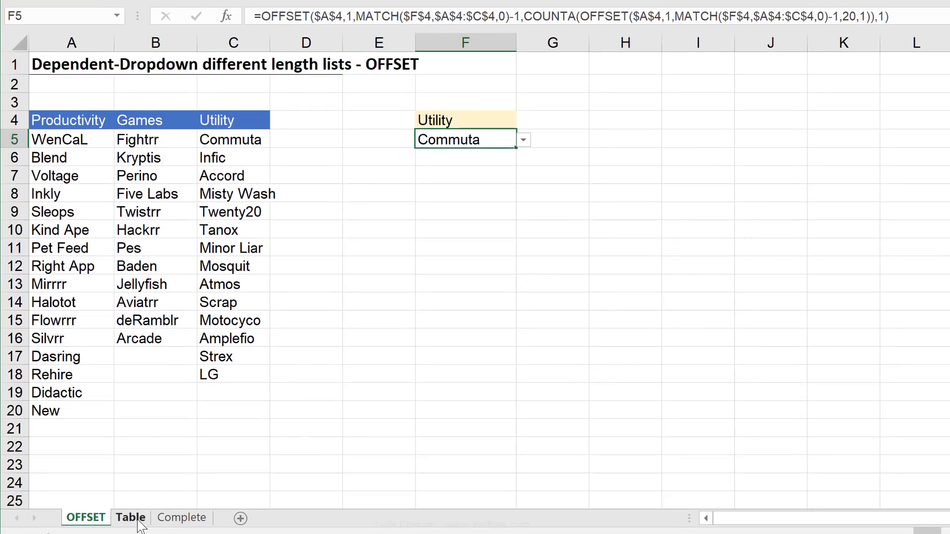
Step: Switch to the Table sheet and check the category choices in the F4 drop-down
{"action": "left_click", "coordinate": [130, 518]}
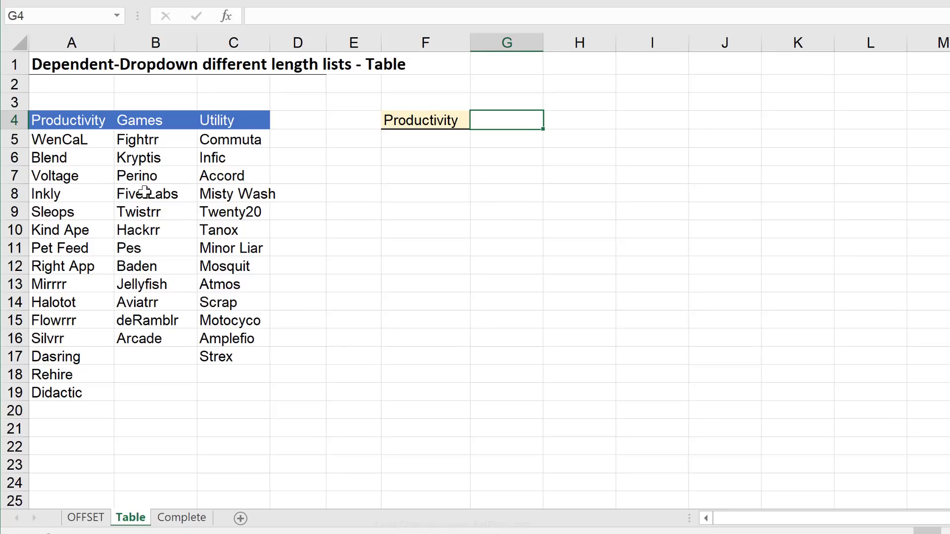
{"action": "left_click", "coordinate": [408, 116]}
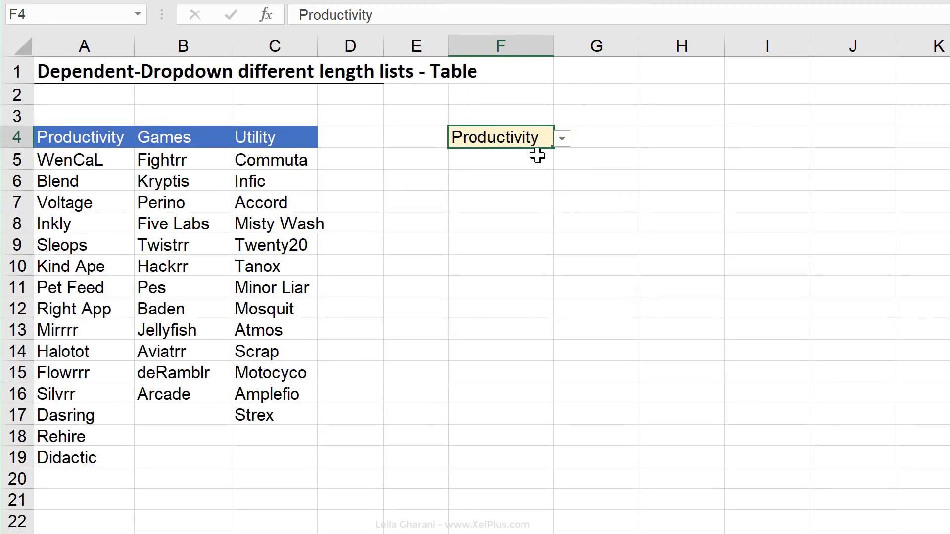
{"action": "left_click", "coordinate": [562, 140]}
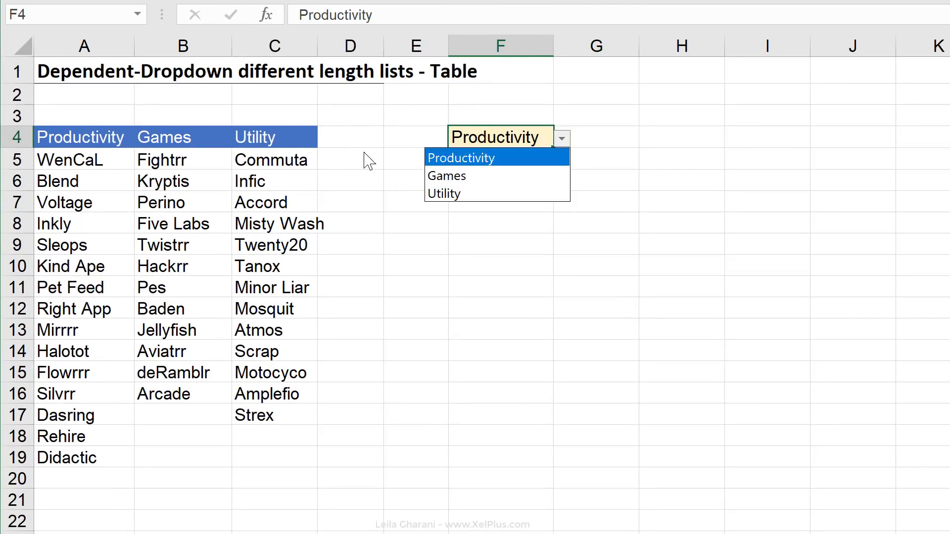
{"action": "key", "text": "Escape"}
{"action": "left_click", "coordinate": [466, 169]}
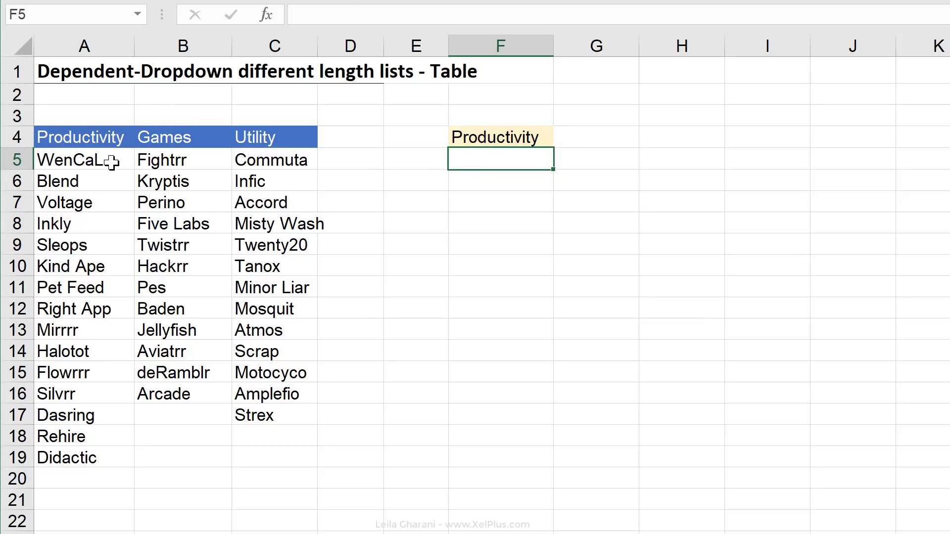
Step: Convert the Productivity list A4:A19 into a table with headers and name it TableProd
{"action": "left_click", "coordinate": [103, 137]}
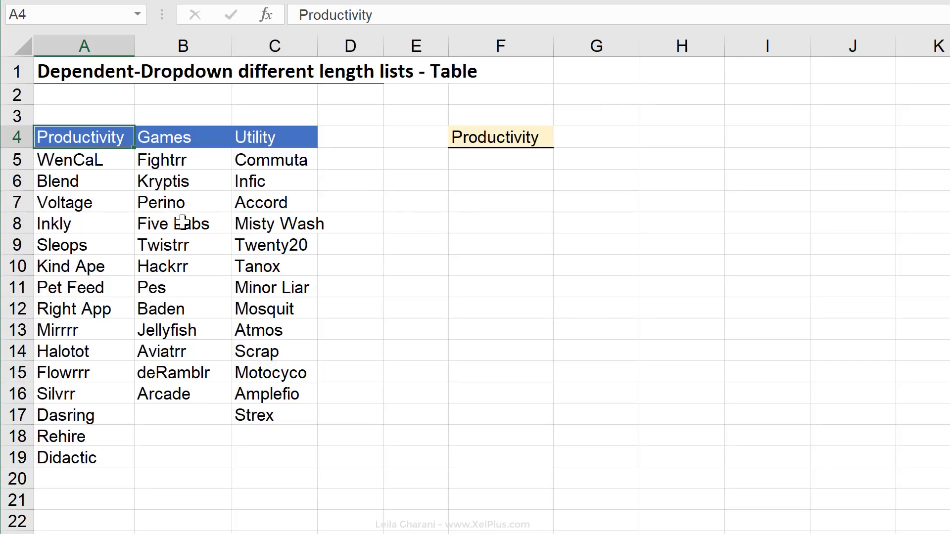
{"action": "key", "text": "ctrl+shift+Down"}
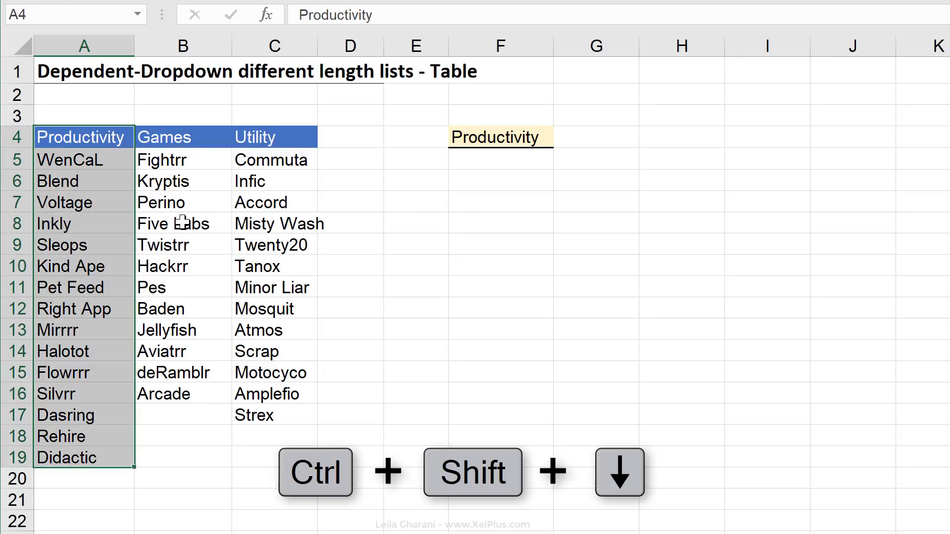
{"action": "key", "text": "ctrl+t"}
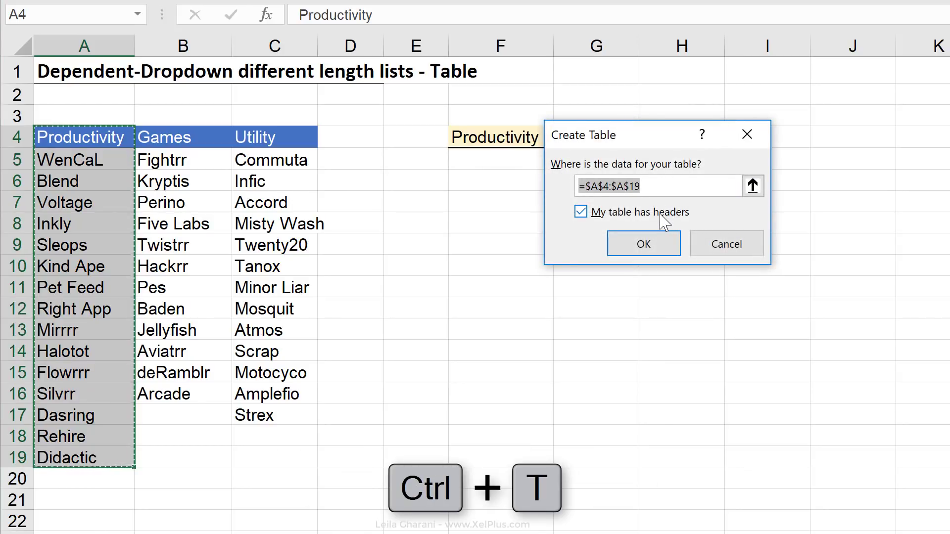
{"action": "left_click", "coordinate": [646, 244]}
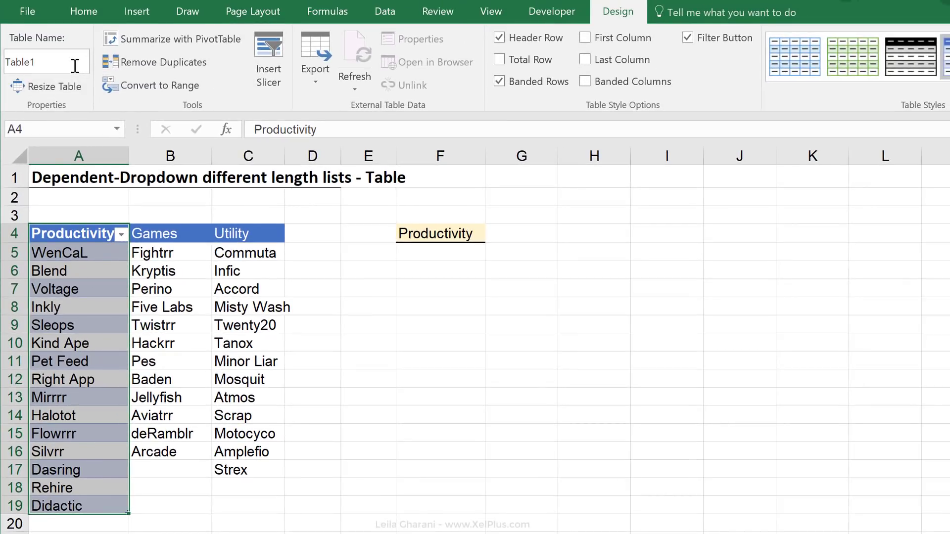
{"action": "left_click", "coordinate": [74, 66]}
{"action": "type", "text": "TableProd"}
Step: Convert the Games list B4:B16 into a table with headers and name it TableGame
{"action": "left_click", "coordinate": [171, 230]}
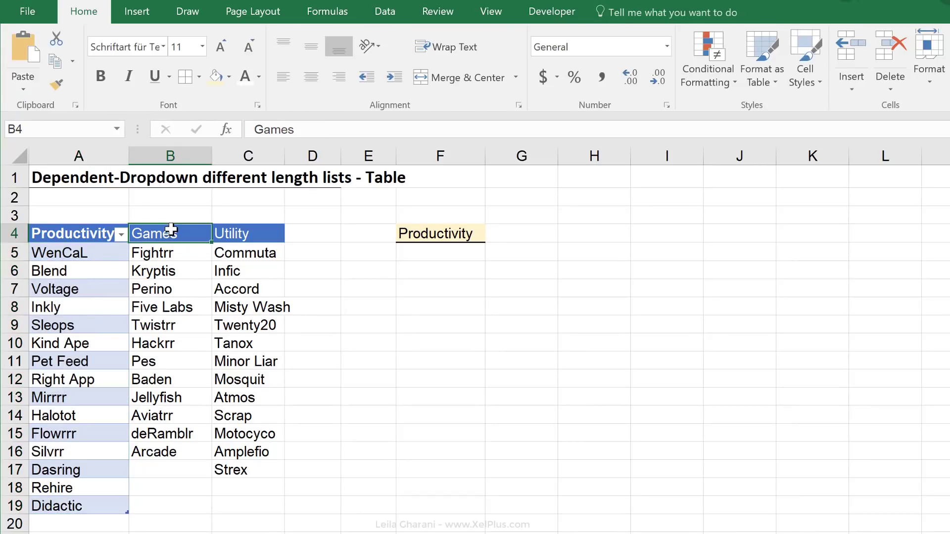
{"action": "key", "text": "ctrl+shift+Down"}
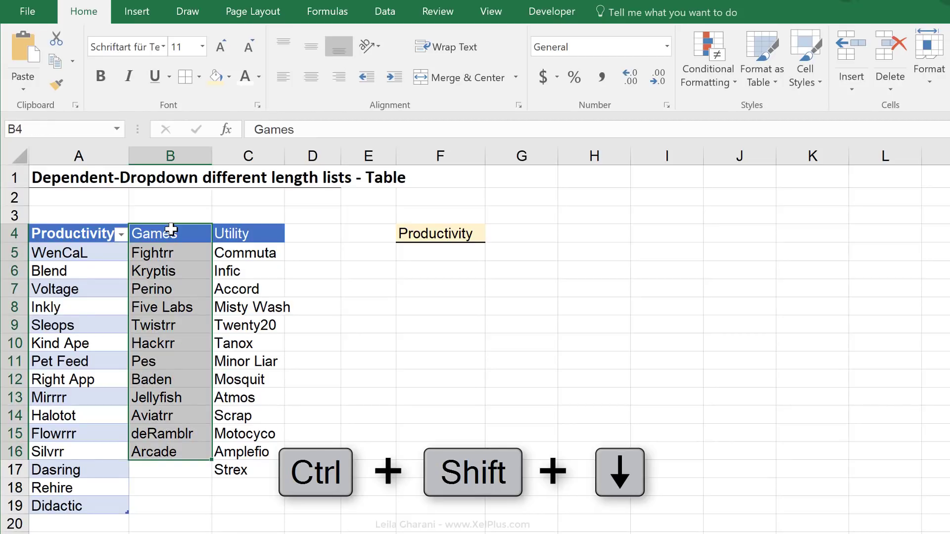
{"action": "key", "text": "ctrl+t"}
{"action": "key", "text": "Return"}
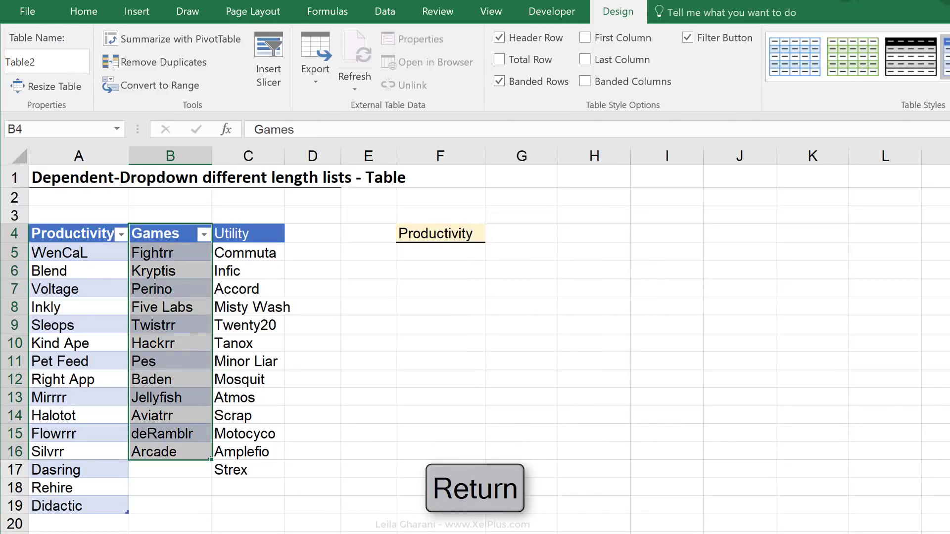
{"action": "left_click", "coordinate": [59, 62]}
{"action": "type", "text": "TableGames"}
Step: Convert the Utility list C4:C17 into a table with headers and name it TableUtility
{"action": "left_click", "coordinate": [247, 238]}
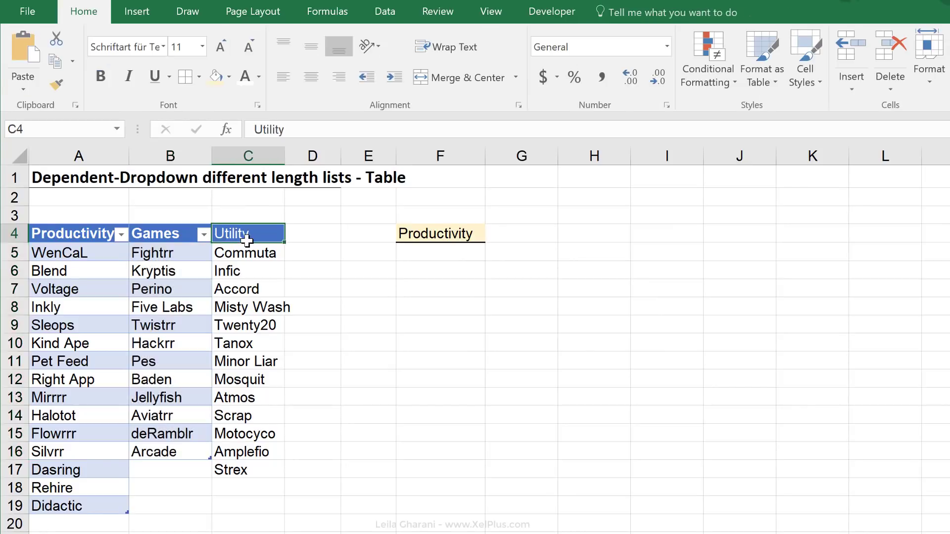
{"action": "key", "text": "ctrl+shift+Down"}
{"action": "key", "text": "ctrl+t"}
{"action": "key", "text": "Return"}
{"action": "left_click", "coordinate": [75, 61]}
{"action": "type", "text": "TableUtil"}
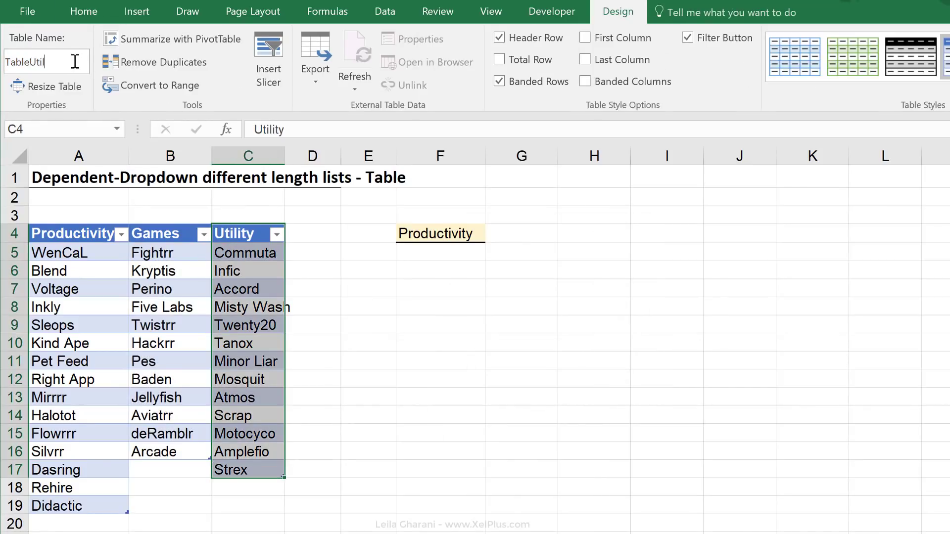
{"action": "type", "text": "ity"}
{"action": "key", "text": "Return"}
{"action": "left_click", "coordinate": [156, 301]}
{"action": "left_click", "coordinate": [97, 283]}
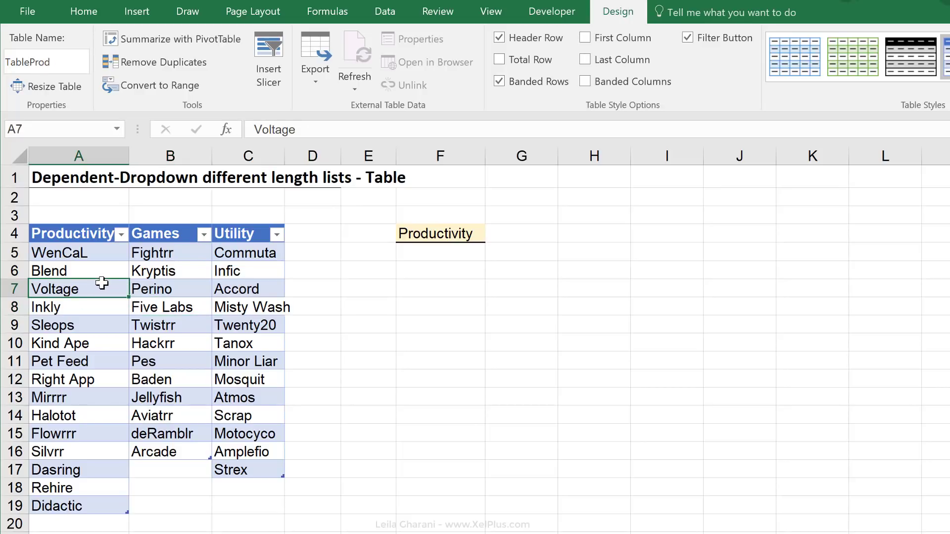
Step: Start an INDEX formula in F5 referencing TableProd[Productivity], TableGame[Games] and TableUtility[Utility]
{"action": "left_click", "coordinate": [433, 264]}
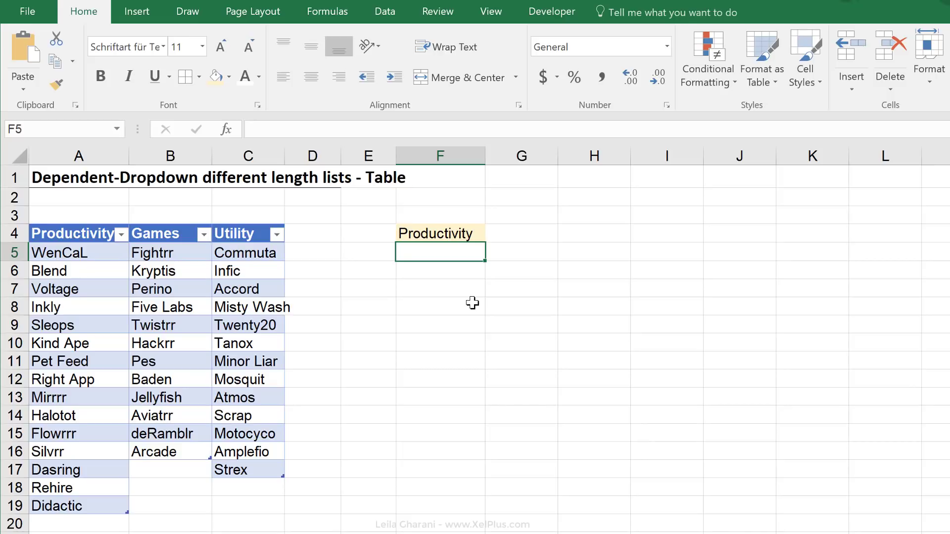
{"action": "type", "text": "="}
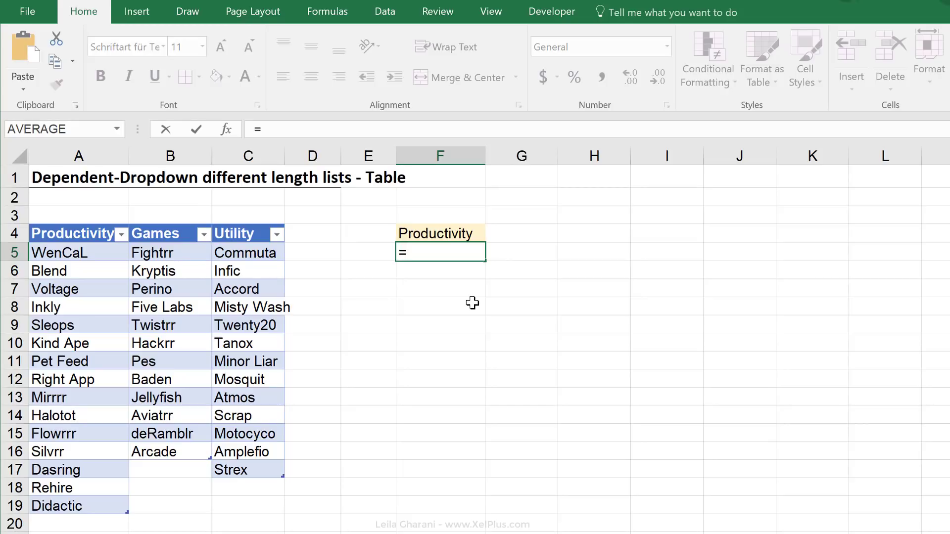
{"action": "type", "text": "index("}
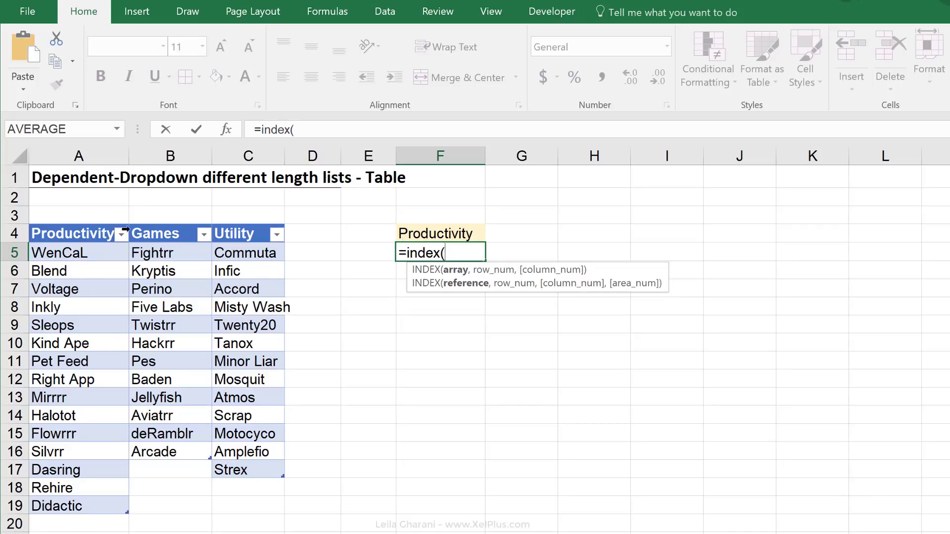
{"action": "left_click", "coordinate": [71, 225]}
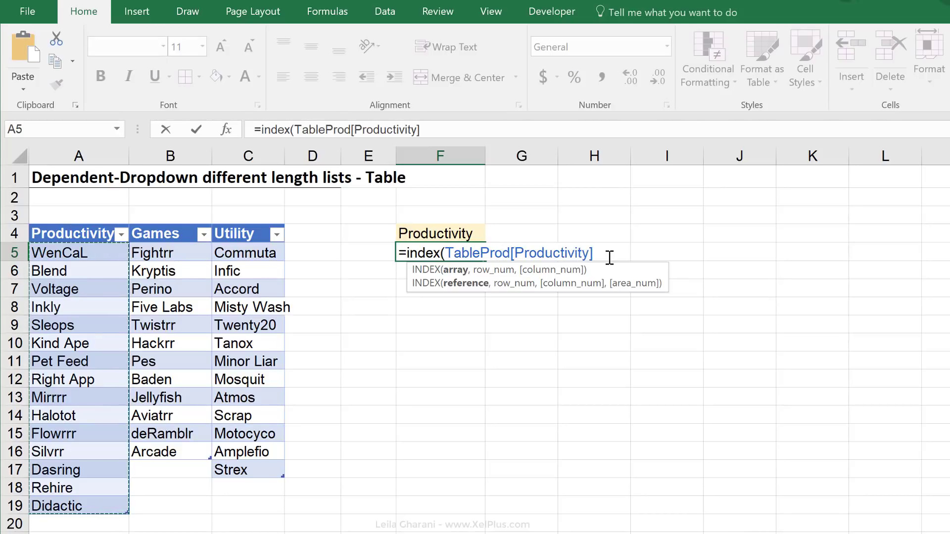
{"action": "type", "text": ","}
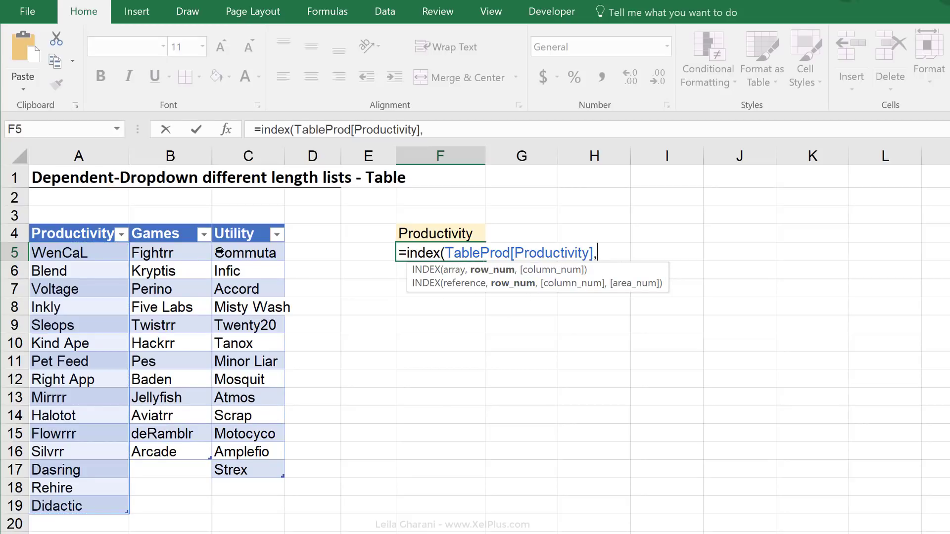
{"action": "left_click", "coordinate": [169, 221]}
{"action": "type", "text": ","}
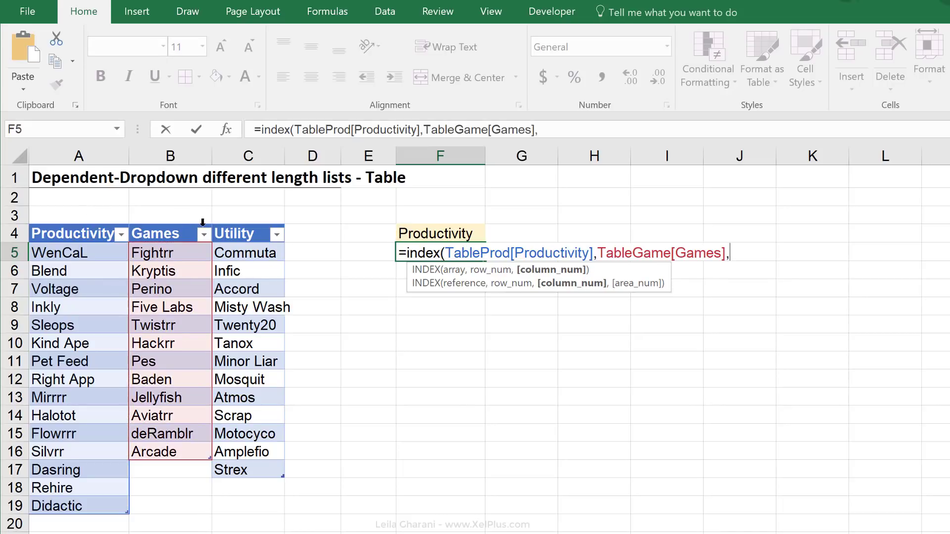
{"action": "left_click", "coordinate": [232, 220]}
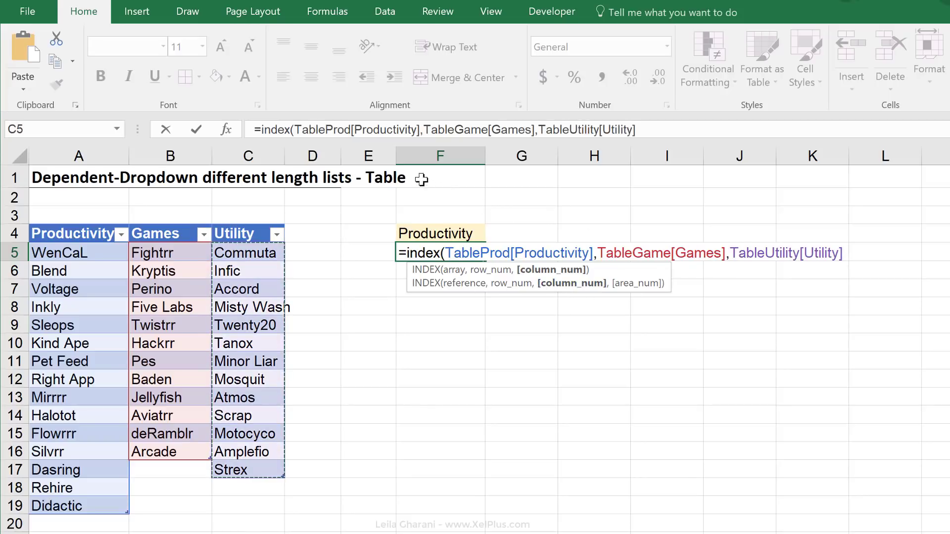
Step: Enclose the three table references in parentheses as one INDEX reference and leave the row and column arguments empty
{"action": "left_click", "coordinate": [295, 129]}
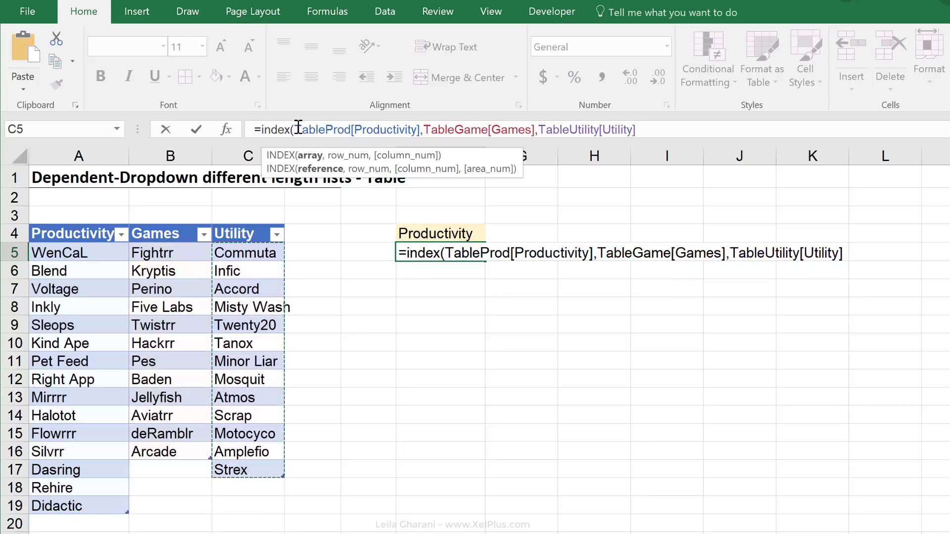
{"action": "type", "text": "("}
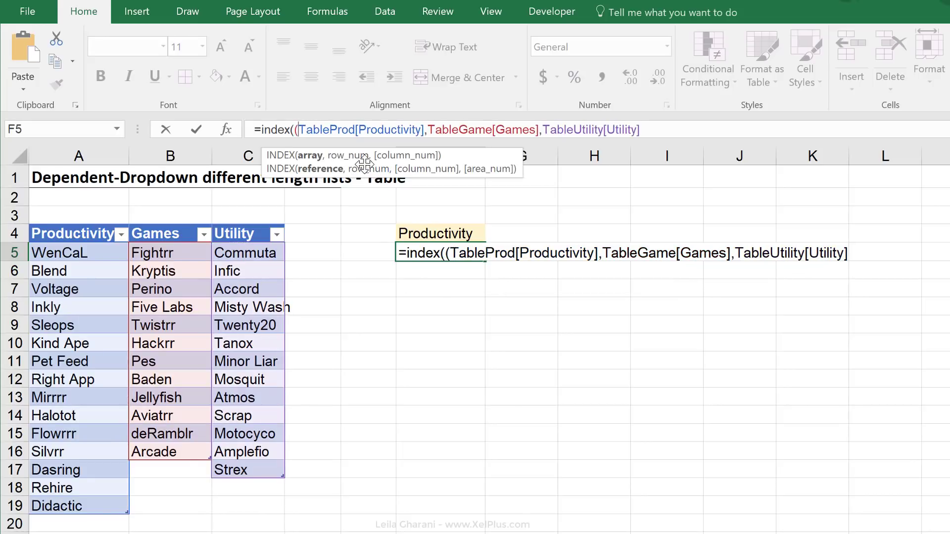
{"action": "left_click", "coordinate": [652, 130]}
{"action": "type", "text": ")"}
{"action": "type", "text": ","}
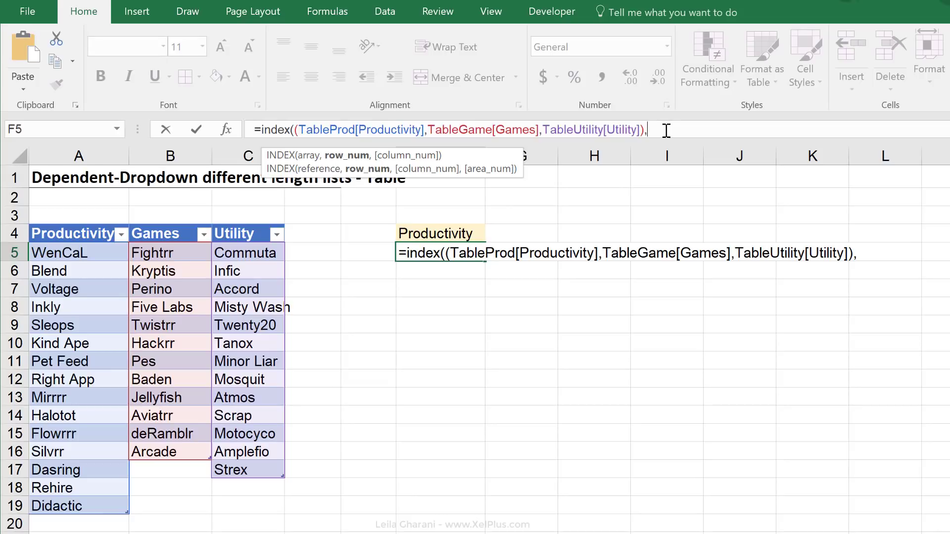
{"action": "type", "text": ","}
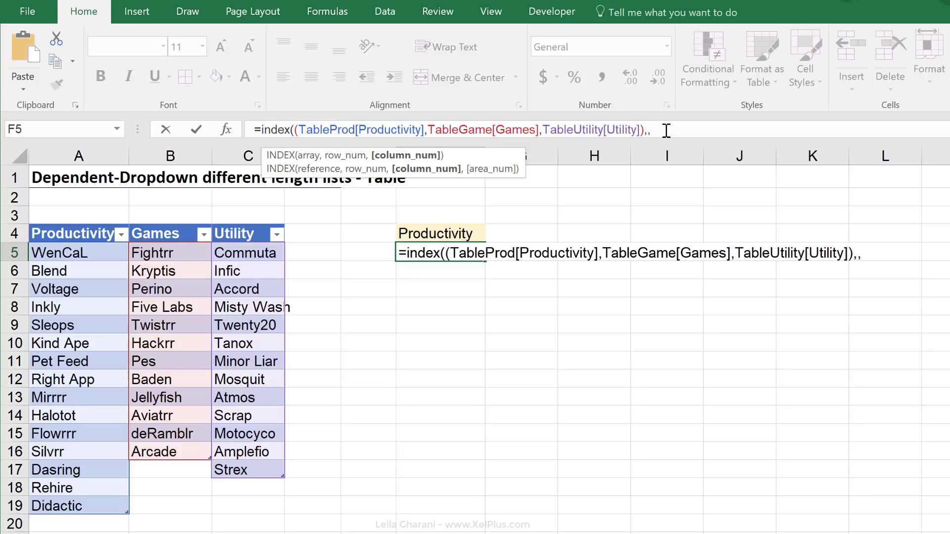
{"action": "type", "text": ","}
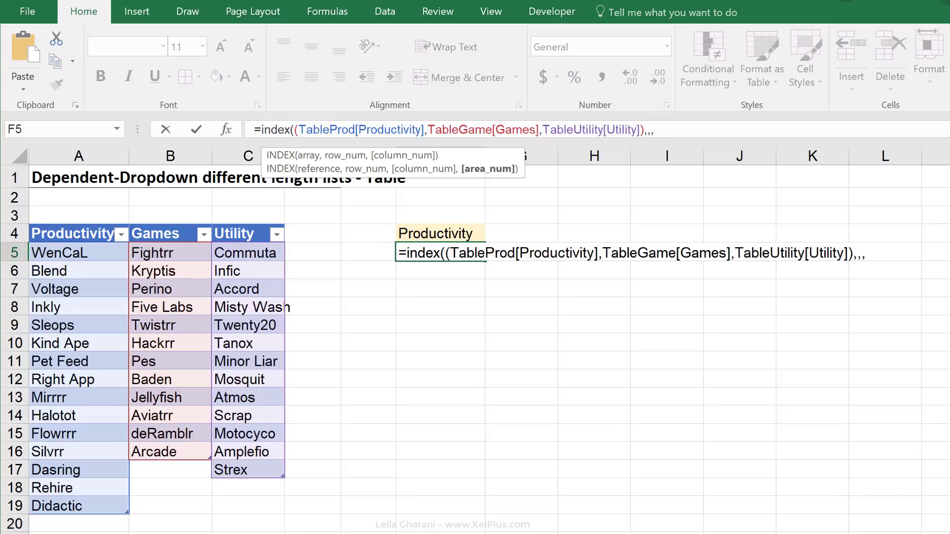
Step: Add MATCH($F$4,$A$4:$C$4,0) as the INDEX area number and enter the completed formula in F5
{"action": "type", "text": "match("}
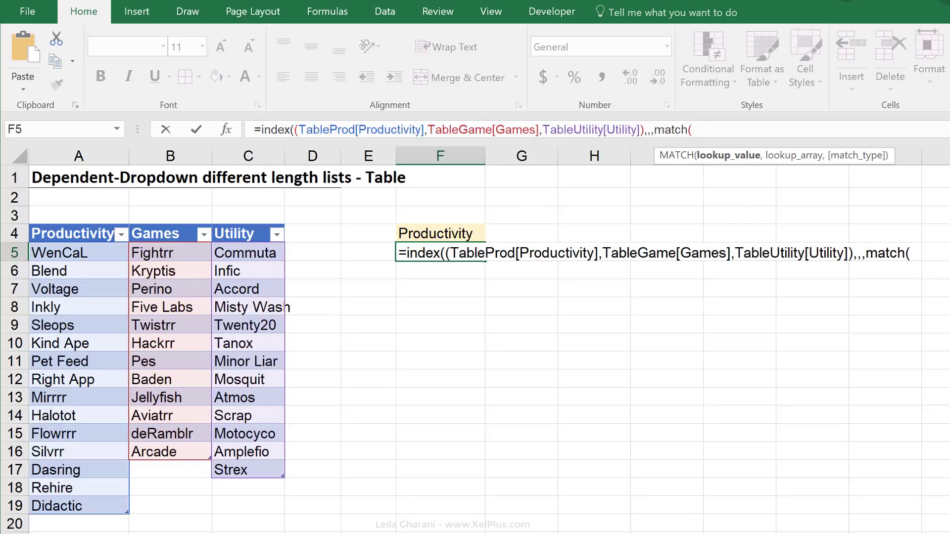
{"action": "left_click", "coordinate": [465, 234]}
{"action": "key", "text": "F4"}
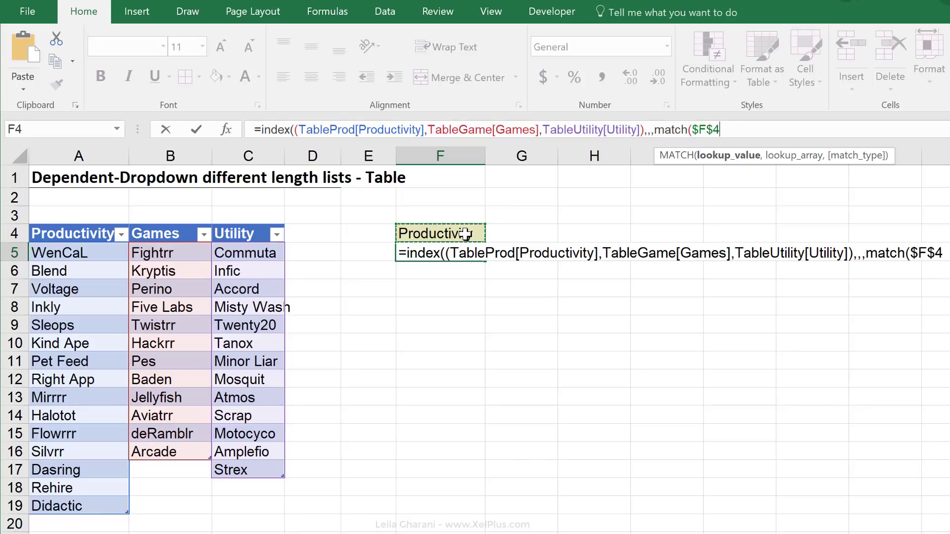
{"action": "type", "text": ","}
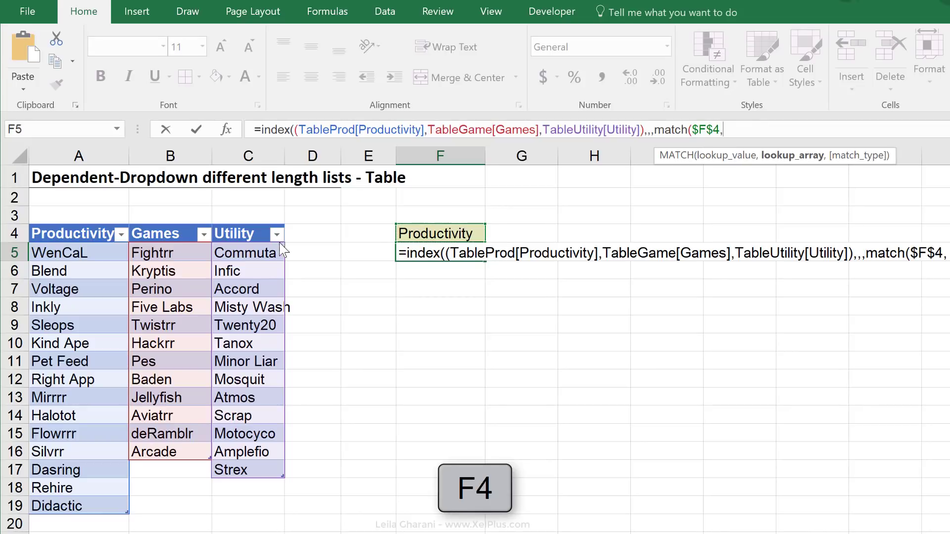
{"action": "left_click_drag", "start_coordinate": [84, 234], "coordinate": [240, 235]}
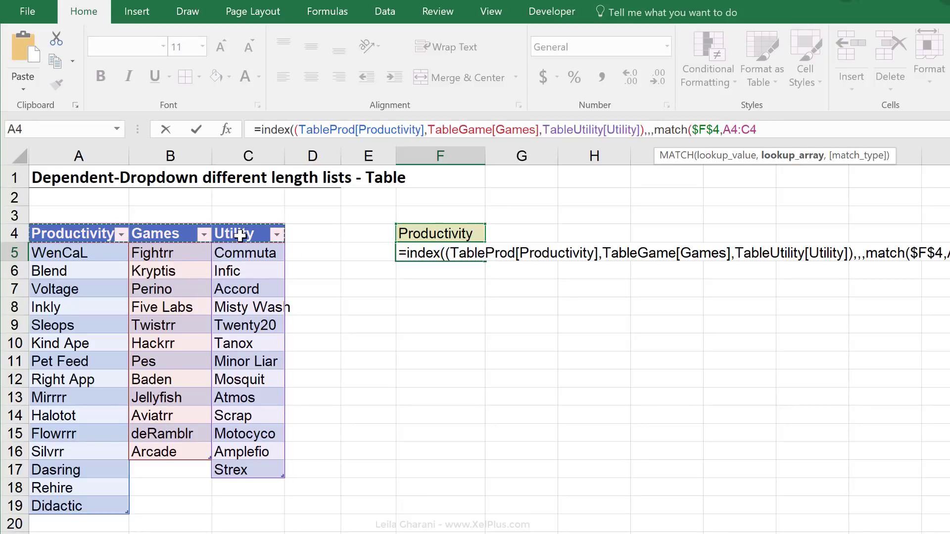
{"action": "key", "text": "F4"}
{"action": "type", "text": ","}
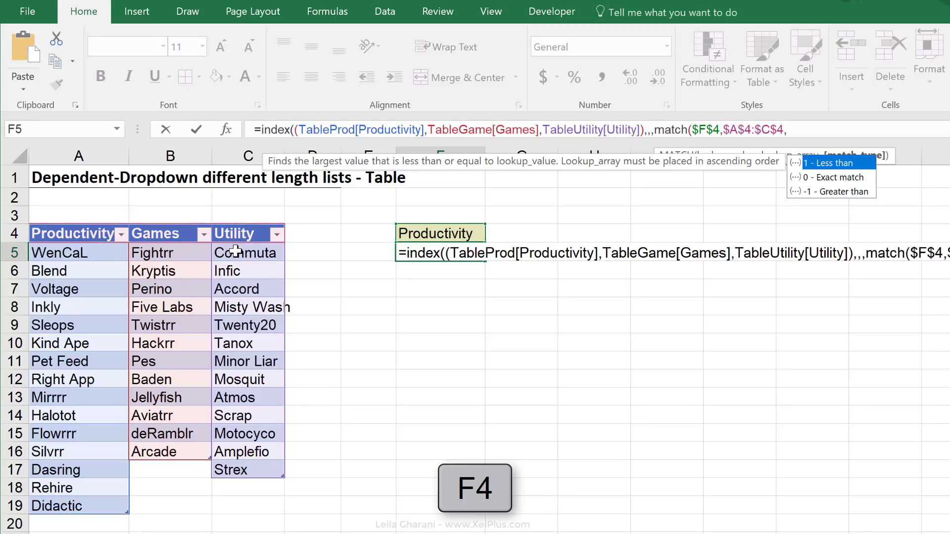
{"action": "type", "text": "0)"}
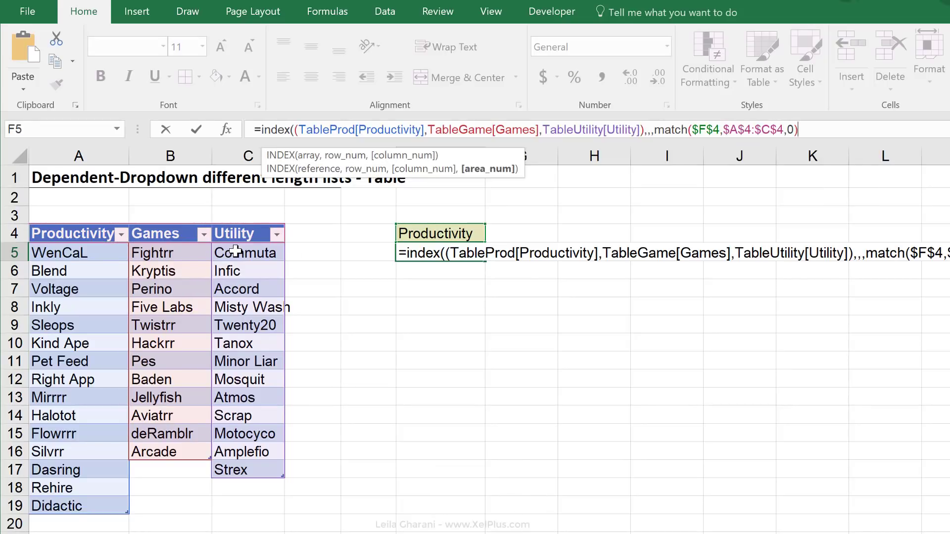
{"action": "type", "text": ")"}
{"action": "key", "text": "ctrl+Return"}
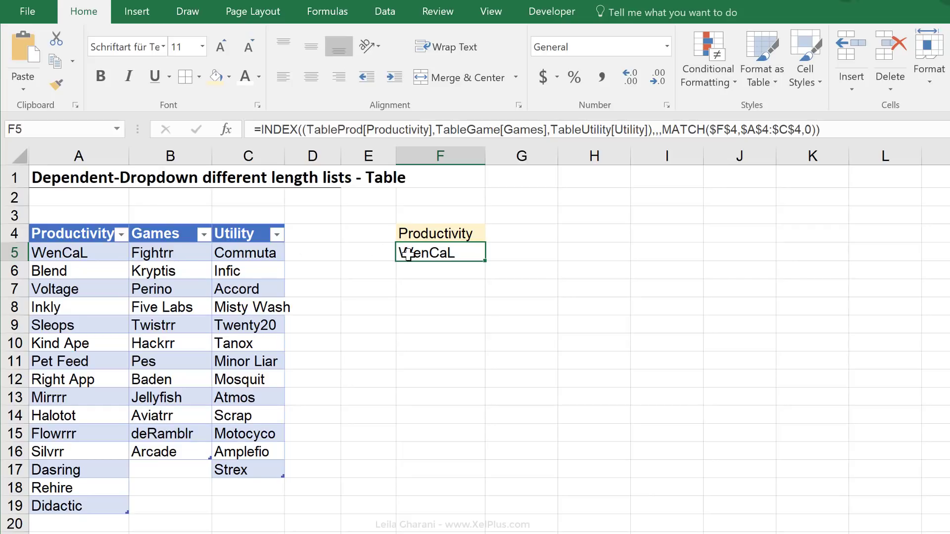
Step: Copy the F5 formula to F2 and evaluate the whole formula in place to inspect the array it returns
{"action": "key", "text": "ctrl+c"}
{"action": "left_click", "coordinate": [428, 196]}
{"action": "key", "text": "ctrl+v"}
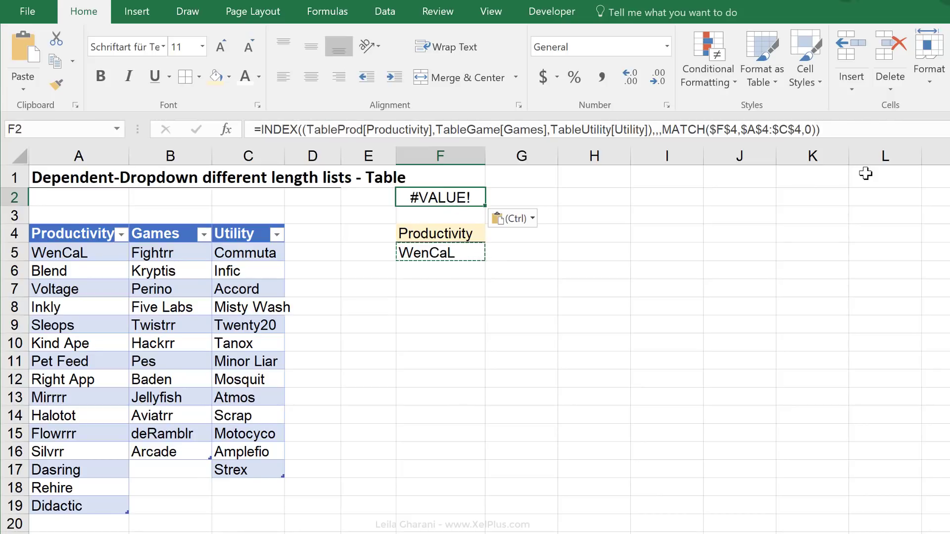
{"action": "left_click", "coordinate": [858, 128]}
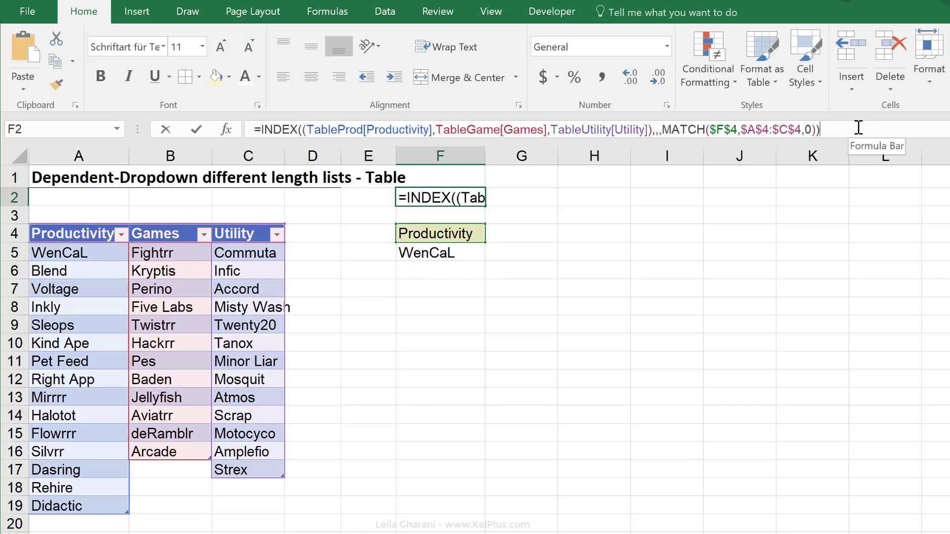
{"action": "key", "text": "F9"}
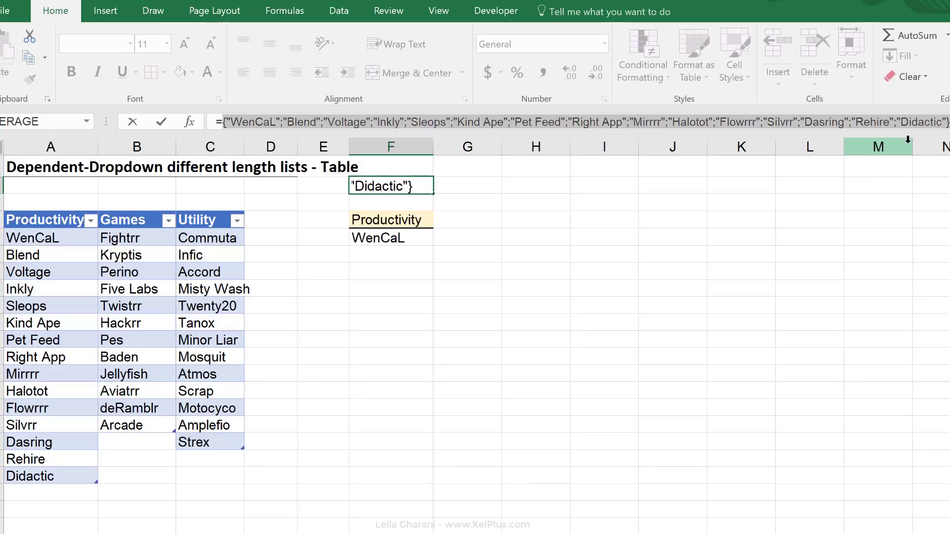
Step: Undo the in-place evaluation and clear the test copy of the formula from F2
{"action": "key", "text": "ctrl+z"}
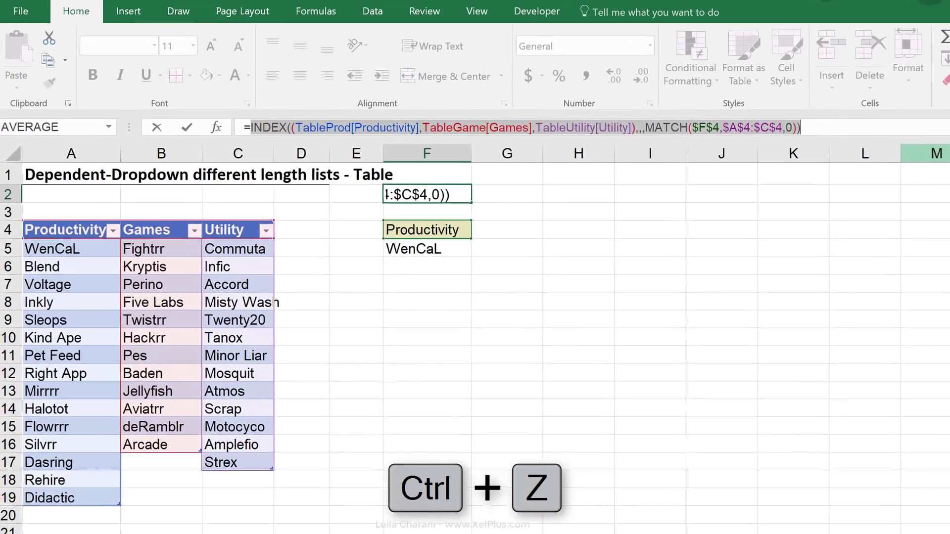
{"action": "key", "text": "Escape"}
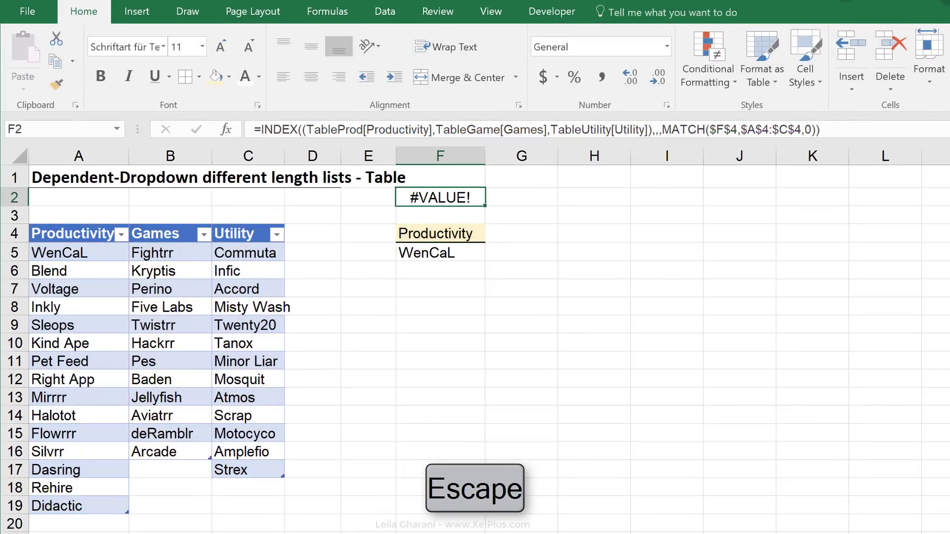
{"action": "key", "text": "BackSpace"}
{"action": "left_click", "coordinate": [509, 303]}
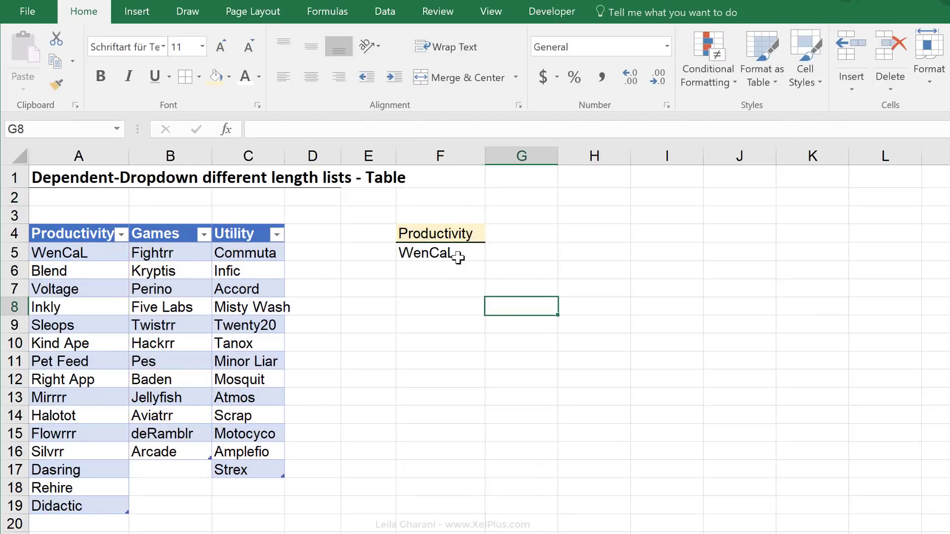
Step: Copy the full INDEX formula text from F5 and leave the cell unchanged
{"action": "left_click", "coordinate": [454, 255]}
{"action": "left_click", "coordinate": [797, 130]}
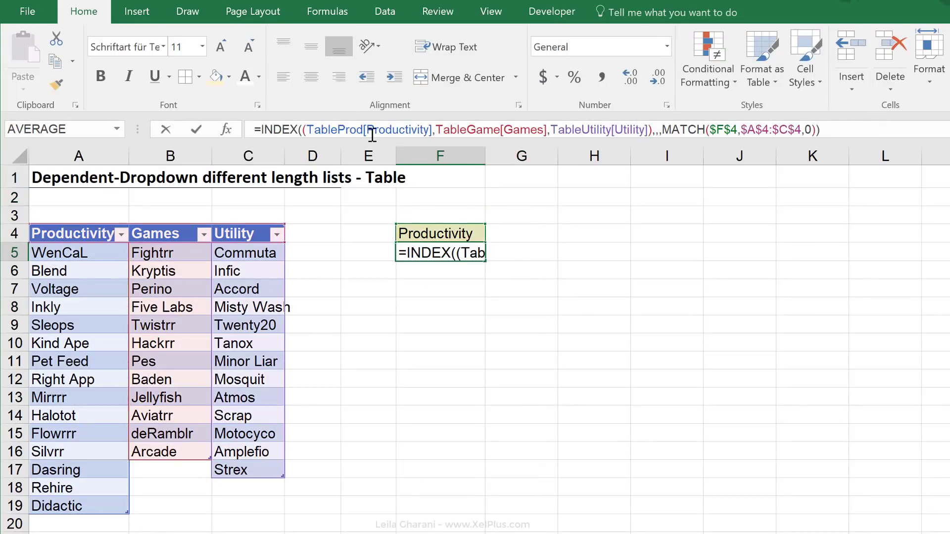
{"action": "key", "text": "Escape"}
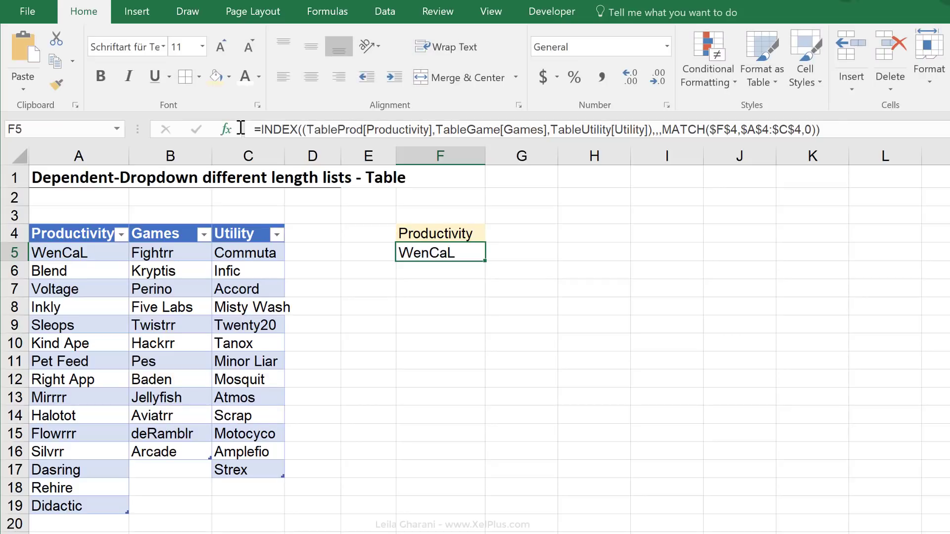
Step: Try to apply a List data validation to F5 with the copied INDEX formula as its source
{"action": "left_click", "coordinate": [375, 19]}
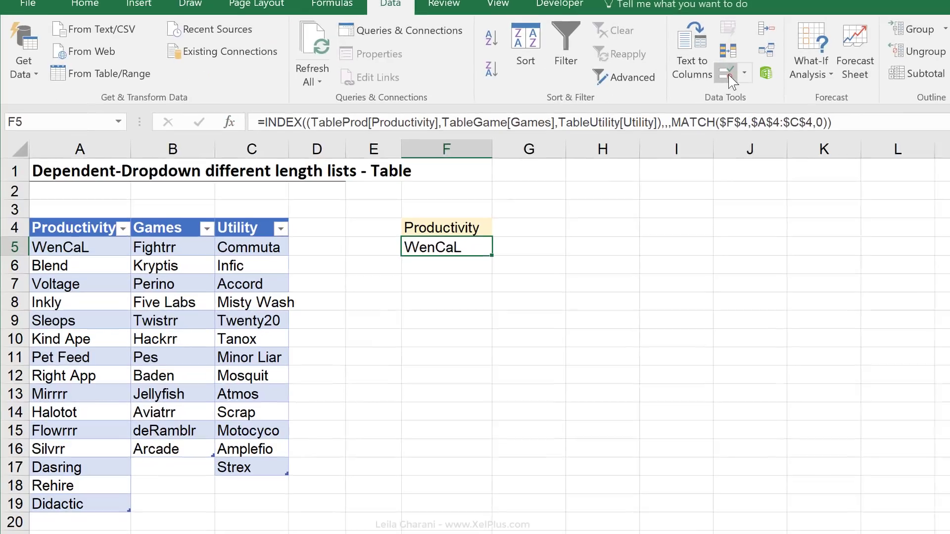
{"action": "left_click", "coordinate": [717, 83]}
{"action": "left_click", "coordinate": [602, 174]}
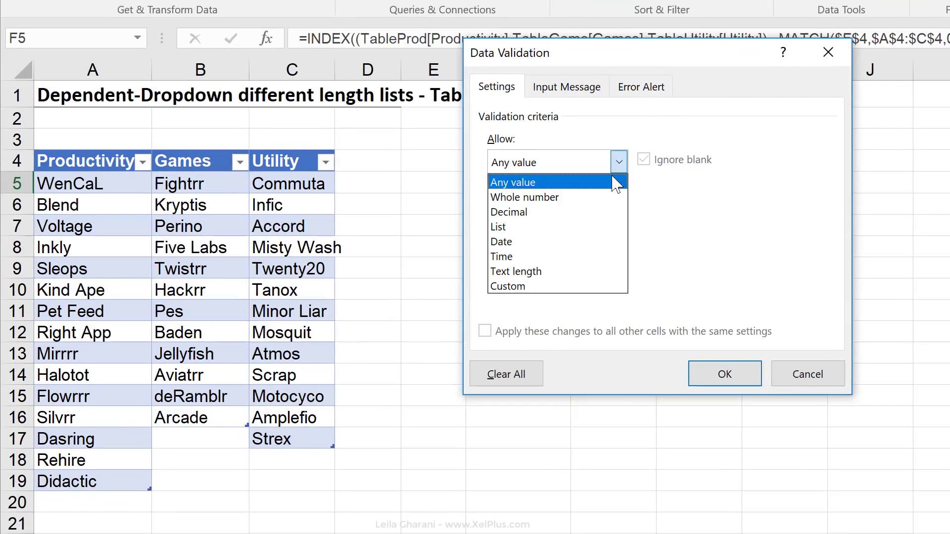
{"action": "left_click", "coordinate": [530, 241]}
{"action": "left_click", "coordinate": [548, 257]}
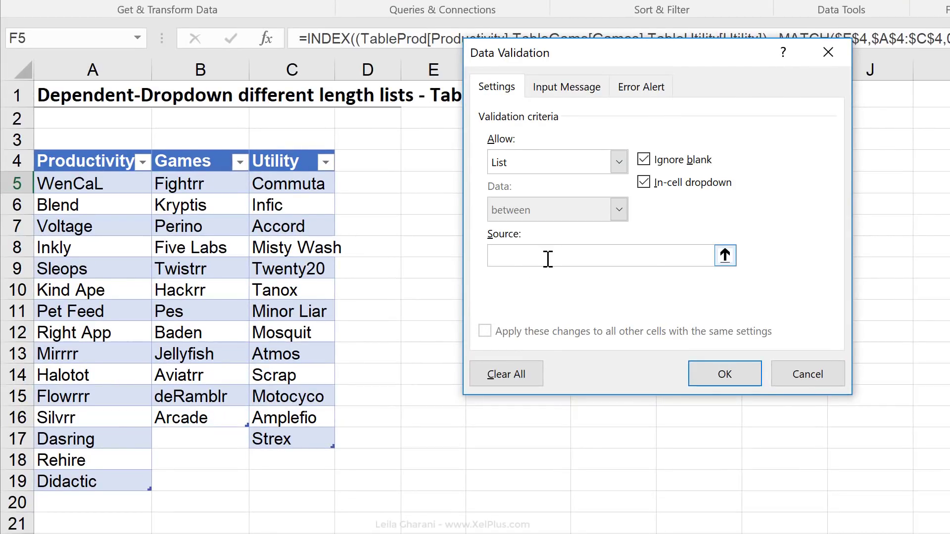
{"action": "key", "text": "ctrl+v"}
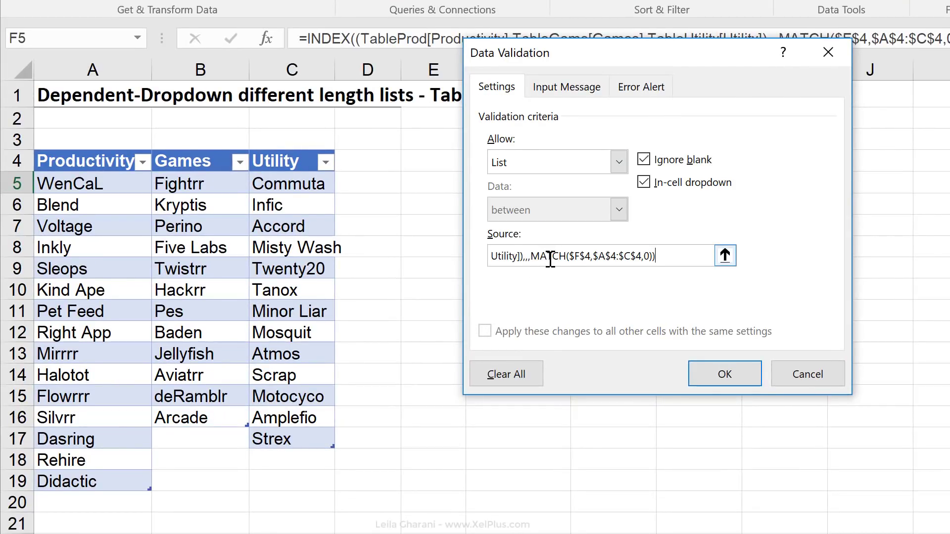
{"action": "left_click", "coordinate": [708, 375]}
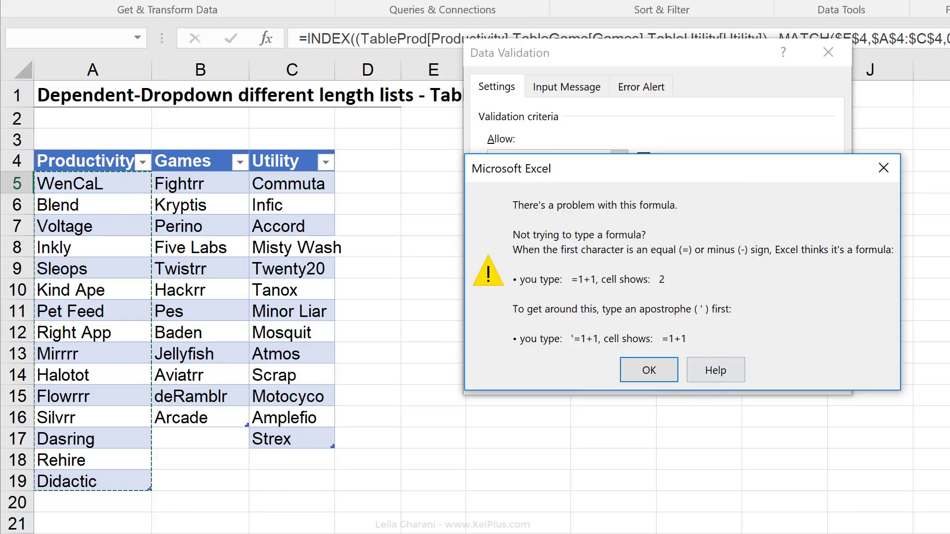
{"action": "left_click", "coordinate": [649, 373]}
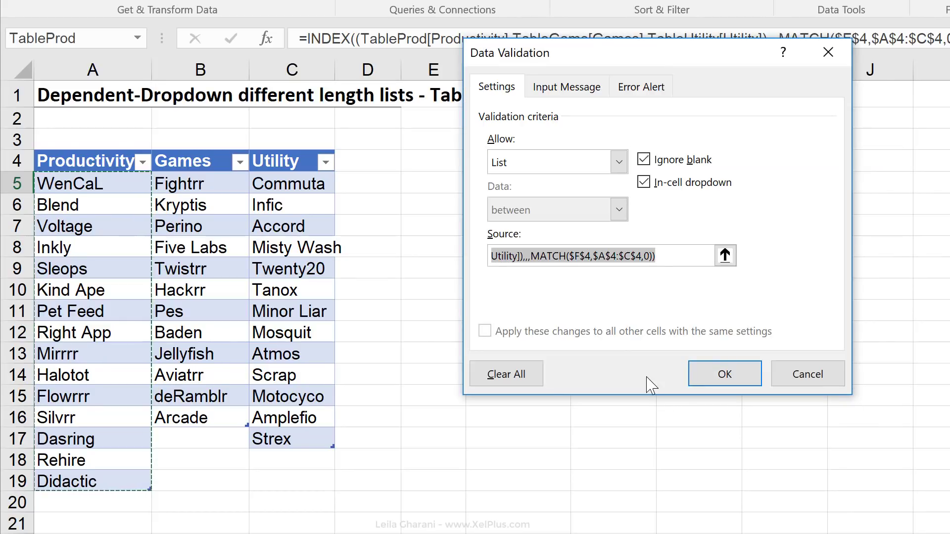
Step: Copy the complete INDEX formula from the validation source and cancel the data validation settings
{"action": "left_click_drag", "start_coordinate": [657, 256], "coordinate": [471, 254]}
{"action": "key", "text": "ctrl+c"}
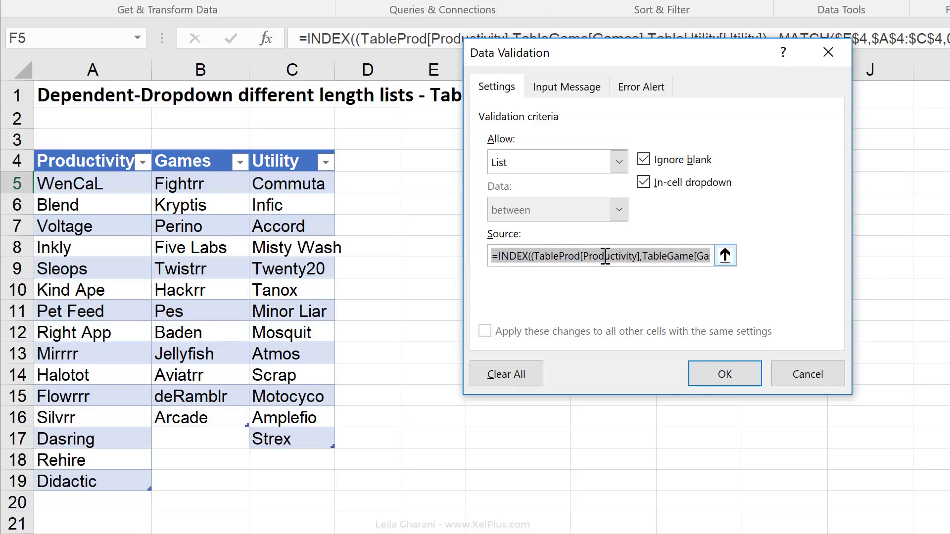
{"action": "left_click", "coordinate": [816, 378]}
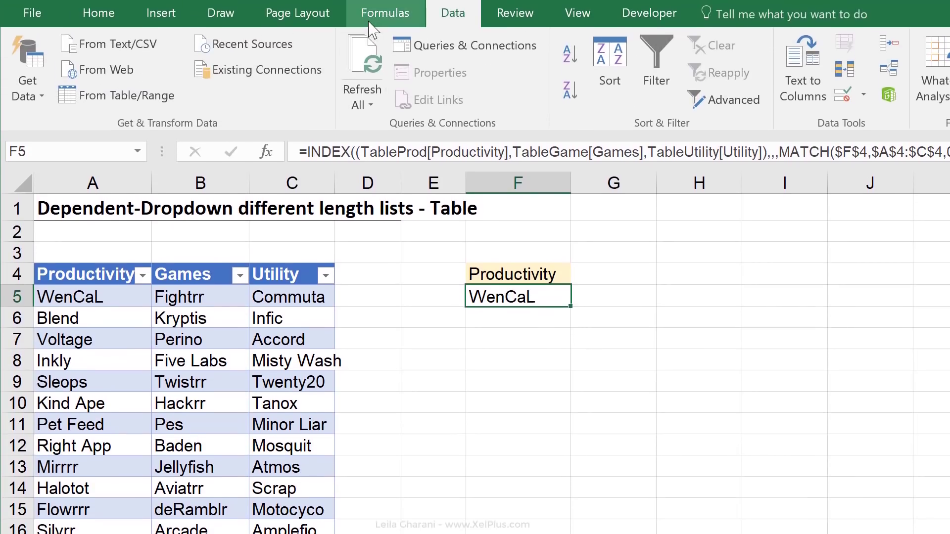
Step: Define a workbook-scoped name mylist that refers to the copied INDEX formula
{"action": "left_click", "coordinate": [372, 19]}
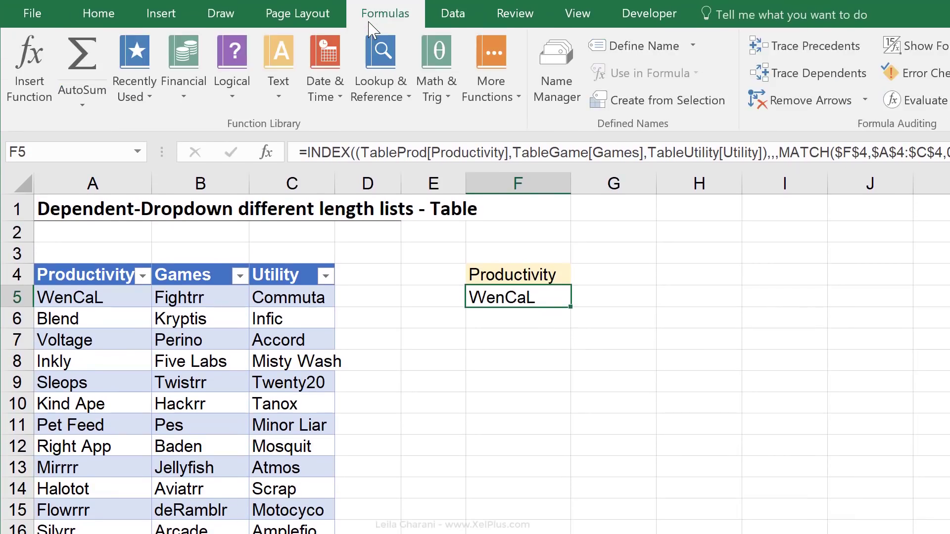
{"action": "left_click", "coordinate": [554, 109]}
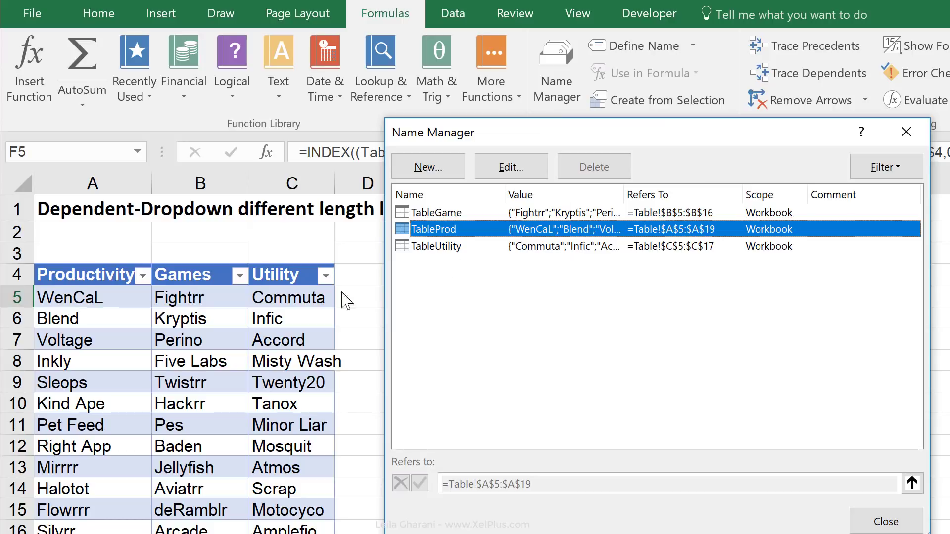
{"action": "left_click", "coordinate": [450, 173]}
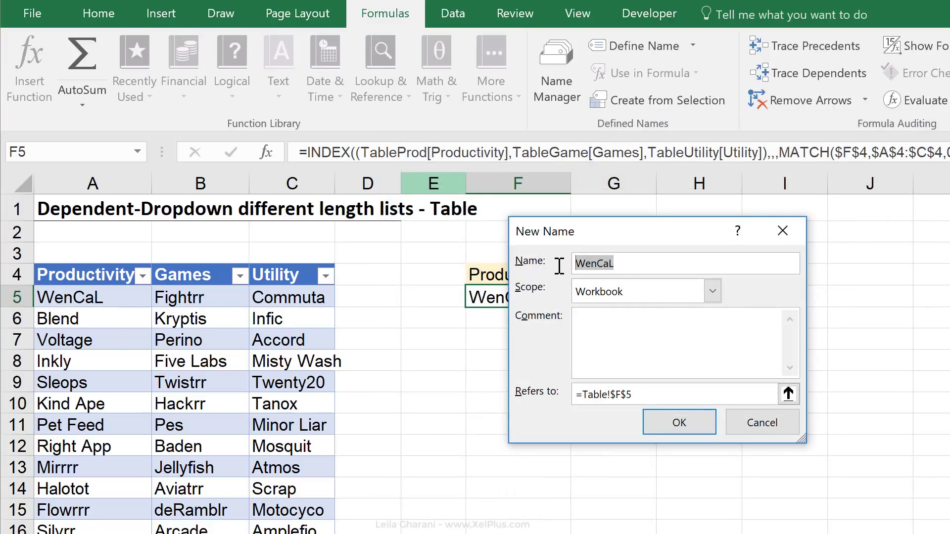
{"action": "type", "text": "mylist"}
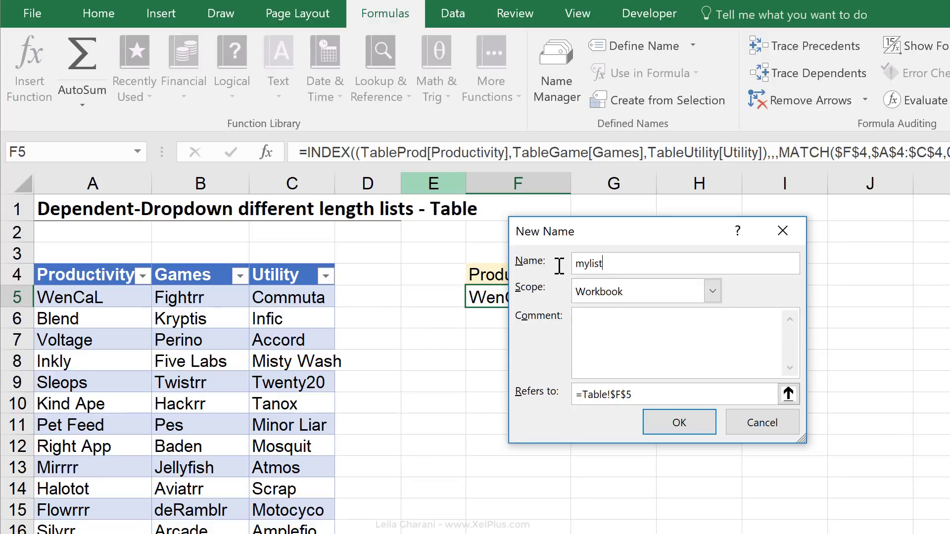
{"action": "left_click", "coordinate": [638, 395]}
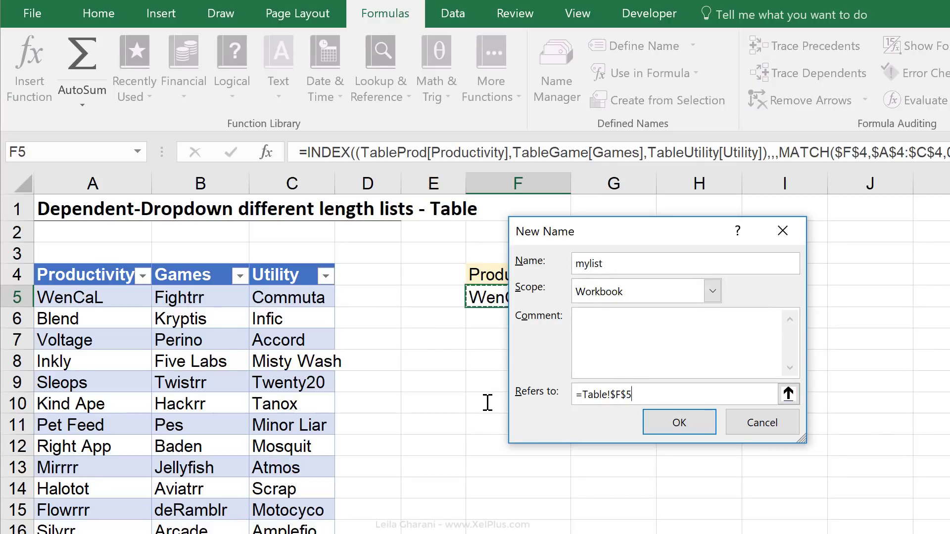
{"action": "left_click_drag", "start_coordinate": [633, 394], "coordinate": [544, 390]}
{"action": "key", "text": "ctrl+v"}
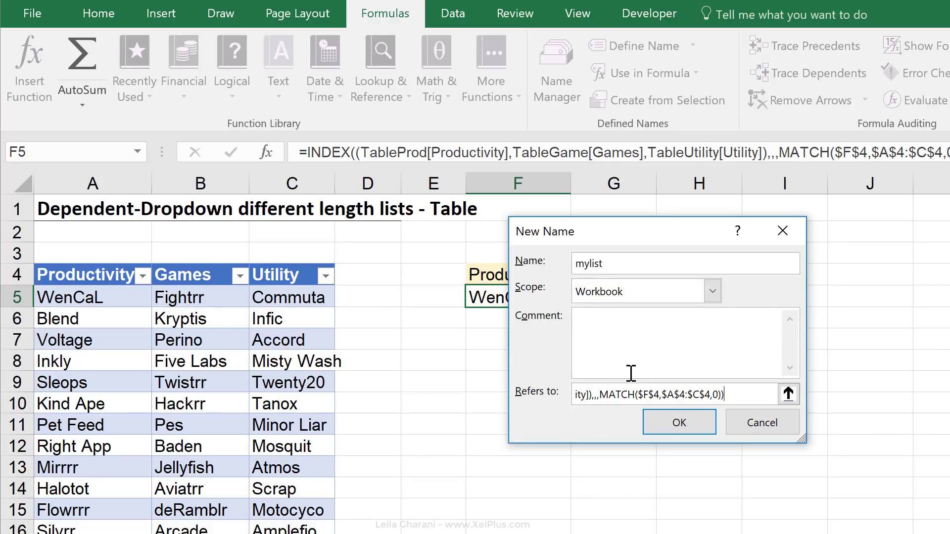
{"action": "left_click", "coordinate": [679, 423]}
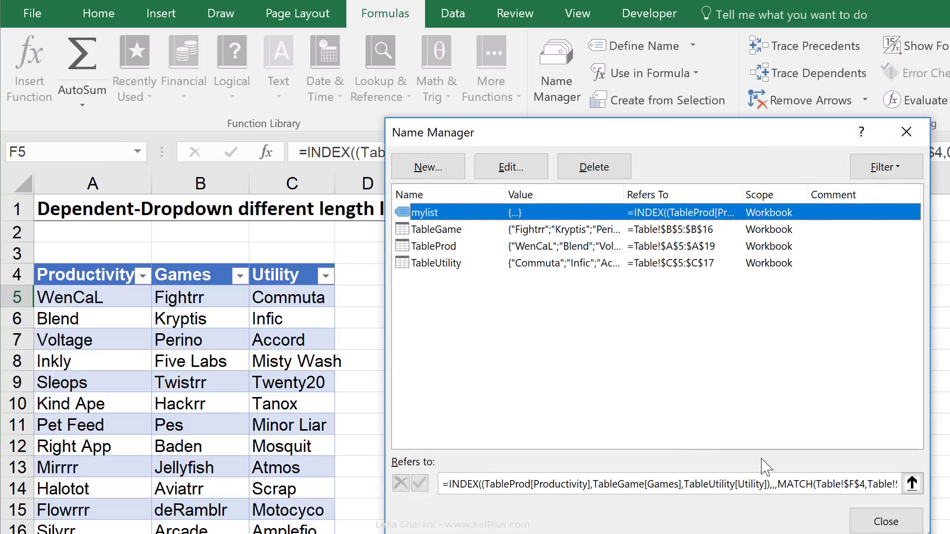
{"action": "left_click", "coordinate": [885, 521]}
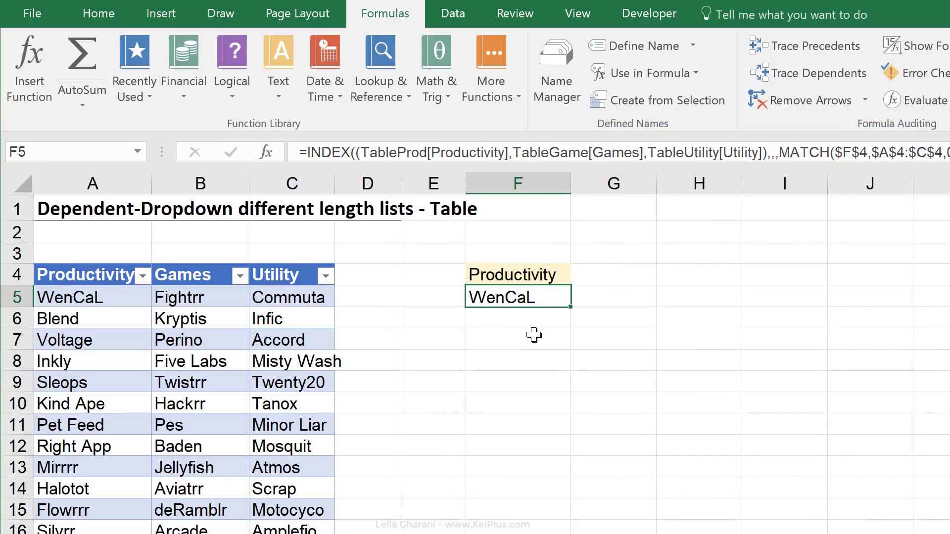
Step: Apply a List data validation to F5 using the defined name as its source, =mylist
{"action": "key", "text": "alt+a"}
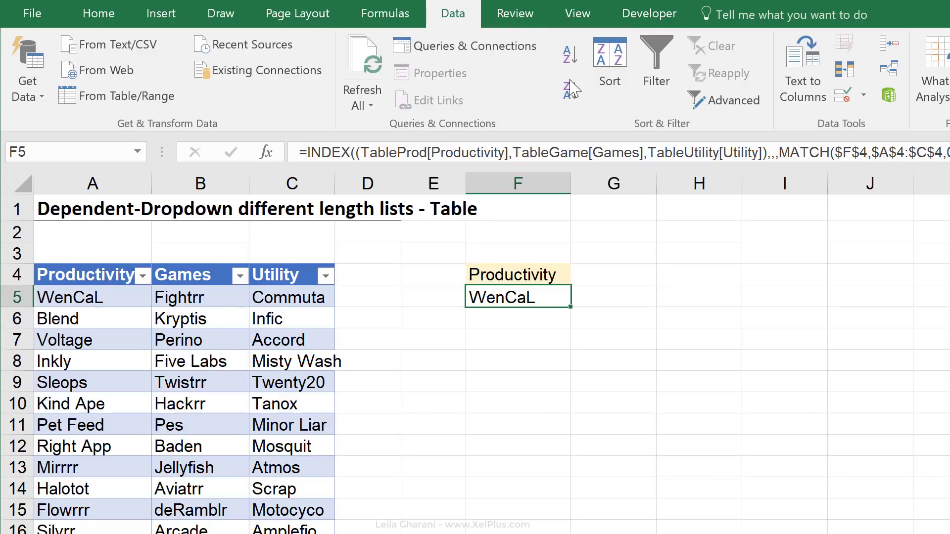
{"action": "left_click", "coordinate": [843, 94]}
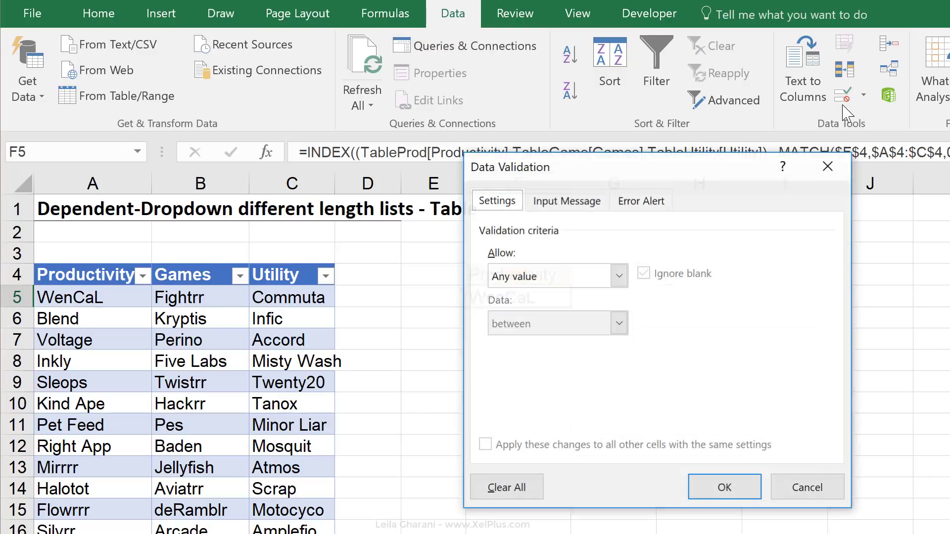
{"action": "left_click", "coordinate": [613, 281]}
{"action": "left_click", "coordinate": [548, 340]}
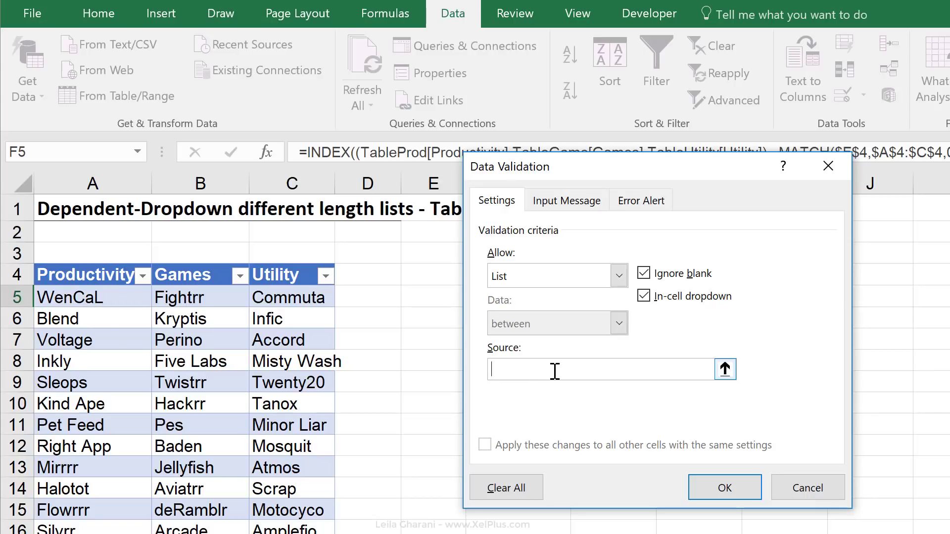
{"action": "key", "text": "F3"}
{"action": "left_click", "coordinate": [570, 286]}
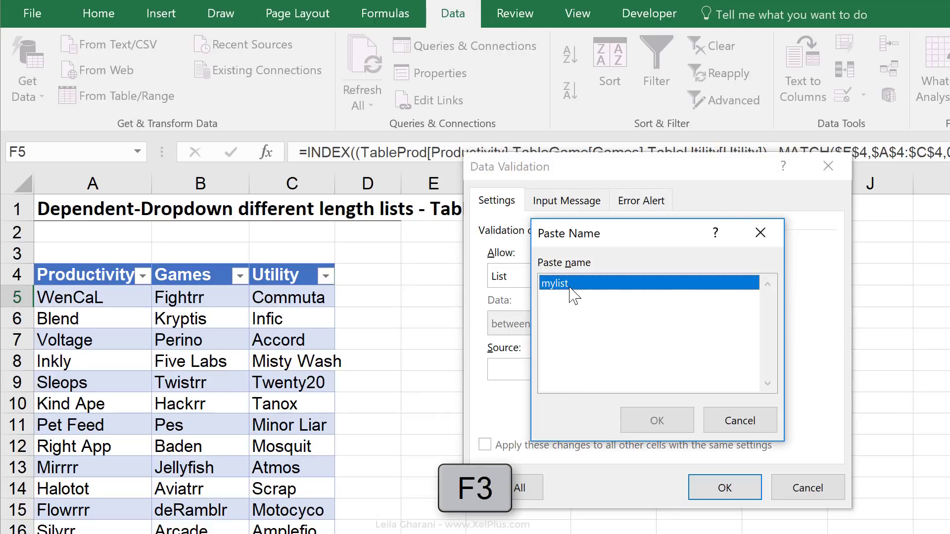
{"action": "left_click", "coordinate": [656, 415]}
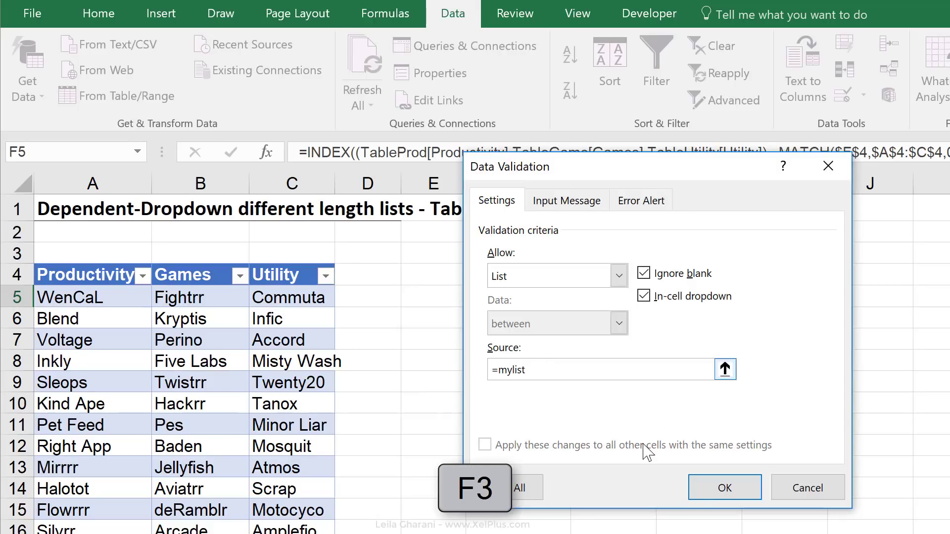
{"action": "left_click", "coordinate": [724, 488]}
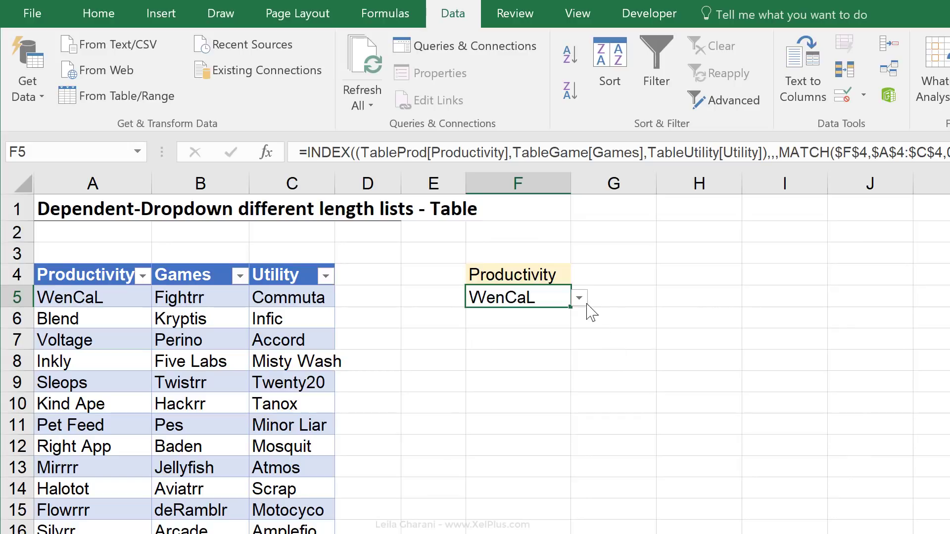
Step: Review the F5 drop-down entries down to the end of the list and close it without choosing one
{"action": "left_click", "coordinate": [579, 297]}
{"action": "left_click_drag", "start_coordinate": [572, 356], "coordinate": [574, 420]}
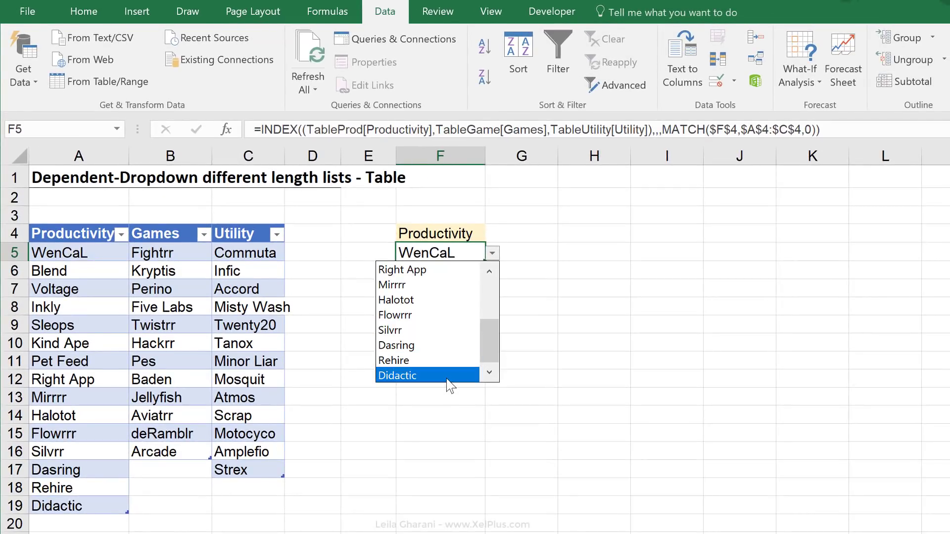
{"action": "key", "text": "Escape"}
Step: Set the F4 category to Games and check the entries offered by the F5 drop-down
{"action": "left_click", "coordinate": [477, 230]}
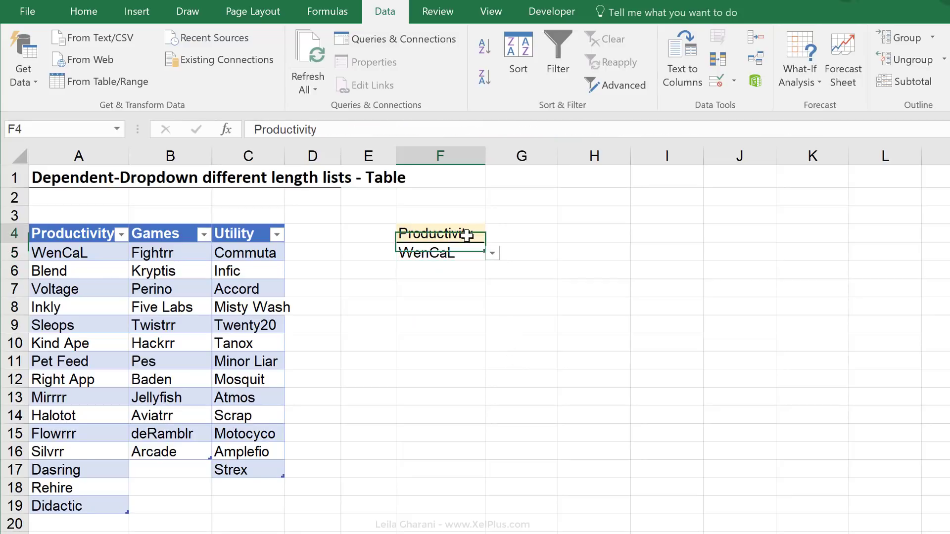
{"action": "left_click", "coordinate": [492, 235]}
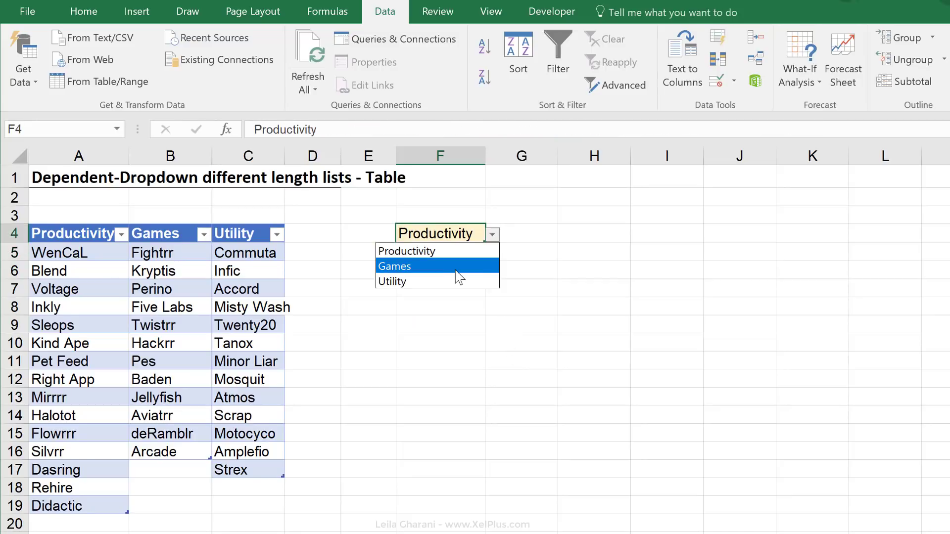
{"action": "left_click", "coordinate": [470, 263]}
{"action": "left_click", "coordinate": [477, 253]}
{"action": "left_click", "coordinate": [493, 253]}
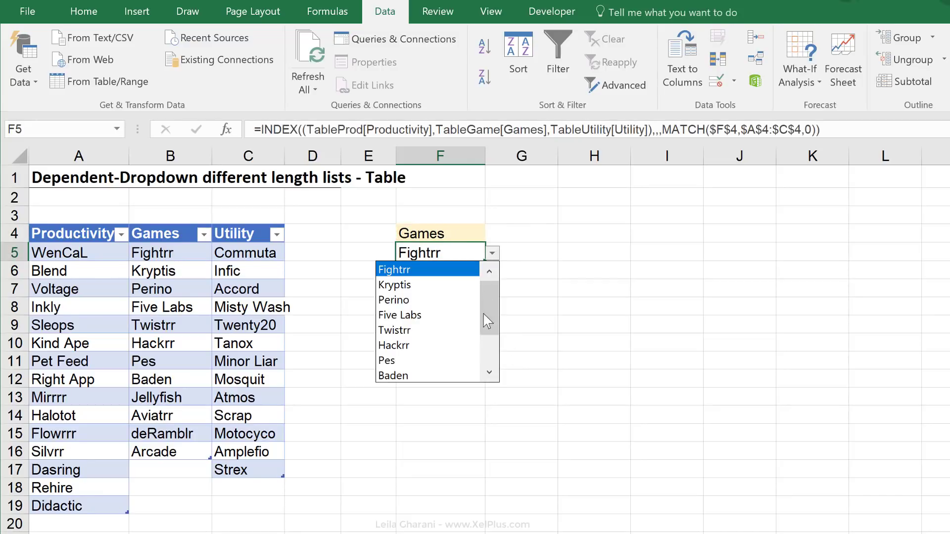
{"action": "scroll", "coordinate": [485, 322], "scroll_direction": "down", "scroll_amount": 2}
{"action": "left_click", "coordinate": [153, 465]}
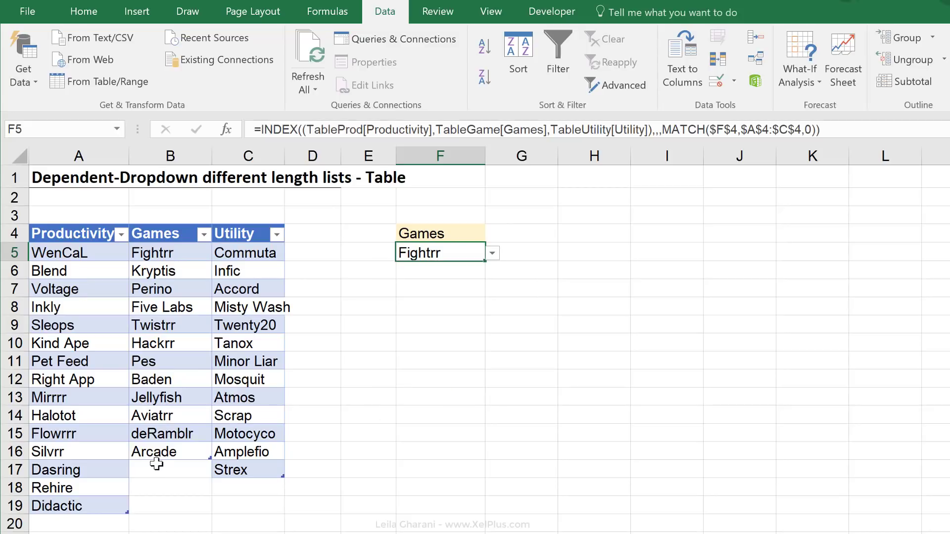
Step: Add New Game and New Game 2 directly below Arcade in the Games table, in cells B17 and B18
{"action": "left_click", "coordinate": [155, 468]}
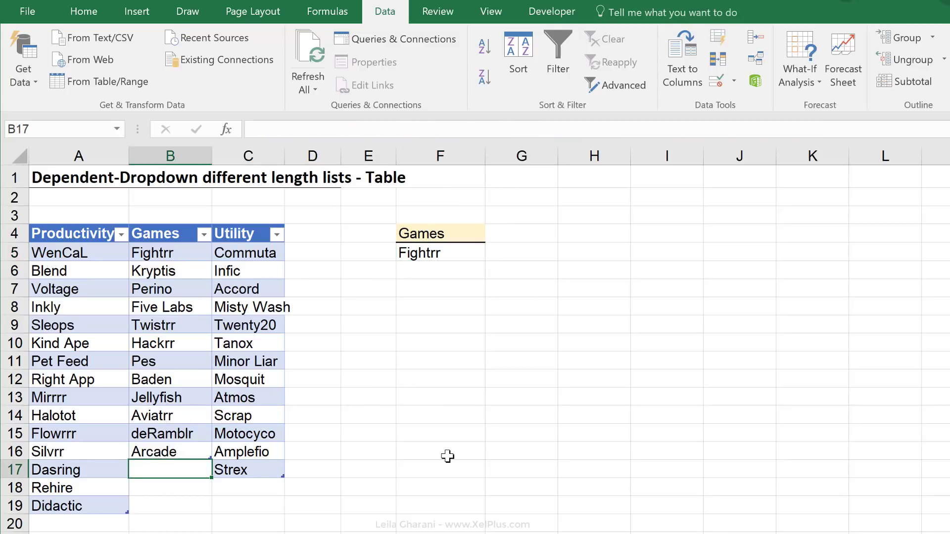
{"action": "type", "text": "New Game"}
{"action": "key", "text": "Return"}
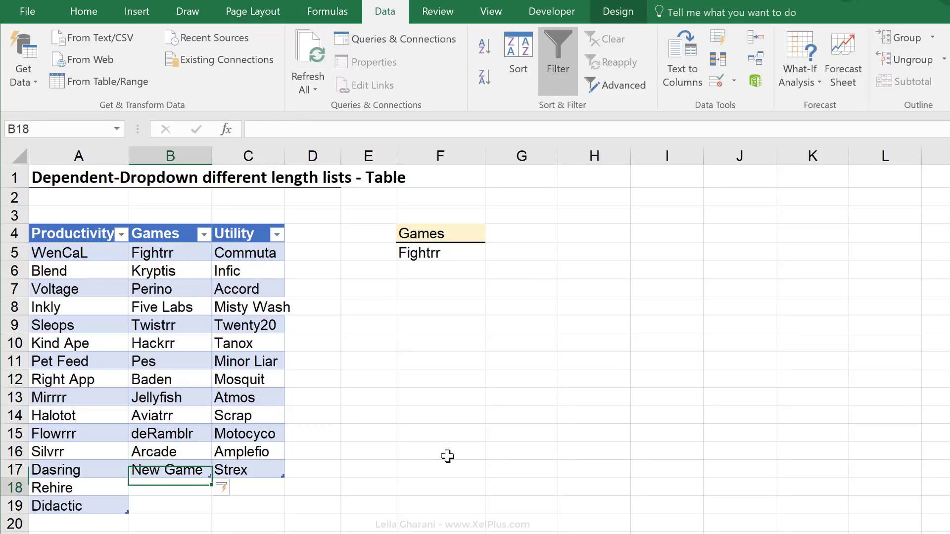
{"action": "type", "text": "New Game 2"}
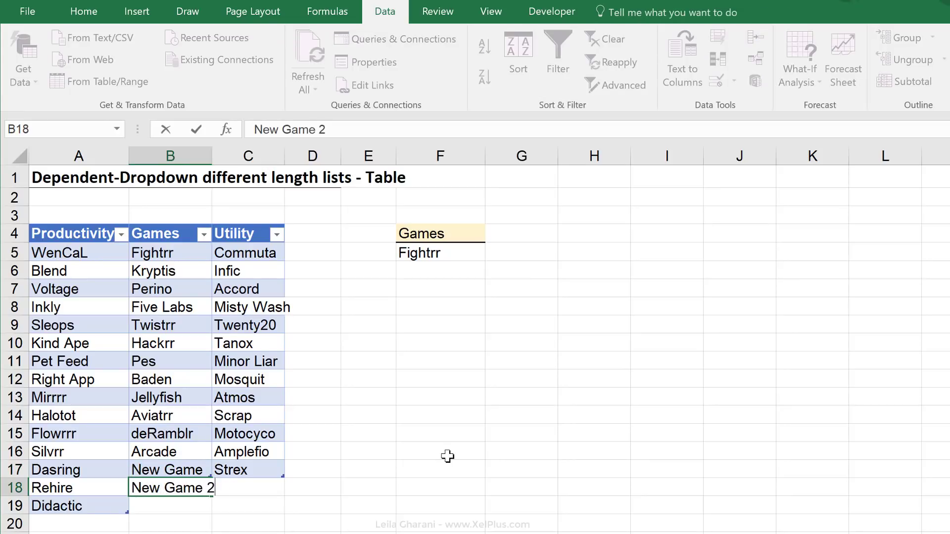
{"action": "key", "text": "ctrl+Return"}
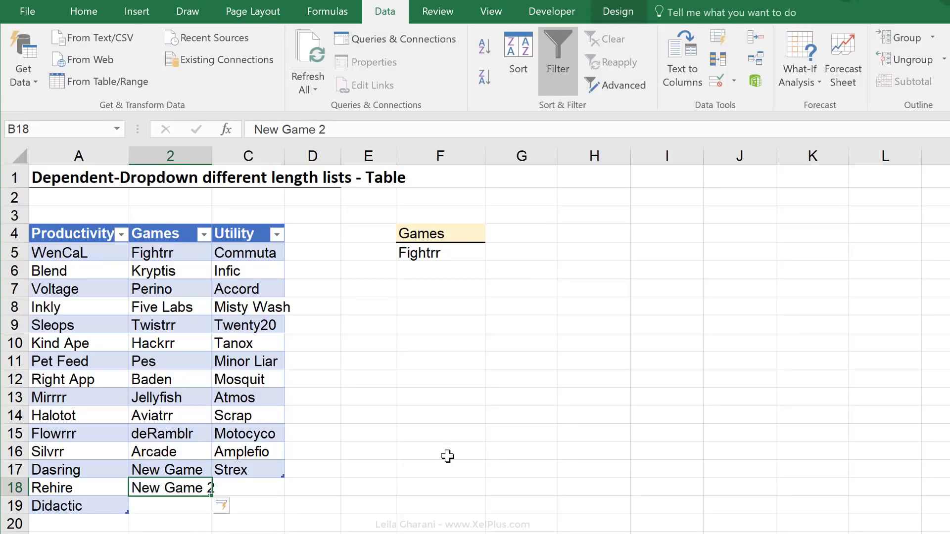
Step: Check the end of the F5 drop-down list for the added games and close it without choosing an entry
{"action": "left_click", "coordinate": [475, 246]}
{"action": "left_click", "coordinate": [492, 253]}
{"action": "scroll", "coordinate": [476, 370], "scroll_direction": "down", "scroll_amount": 2}
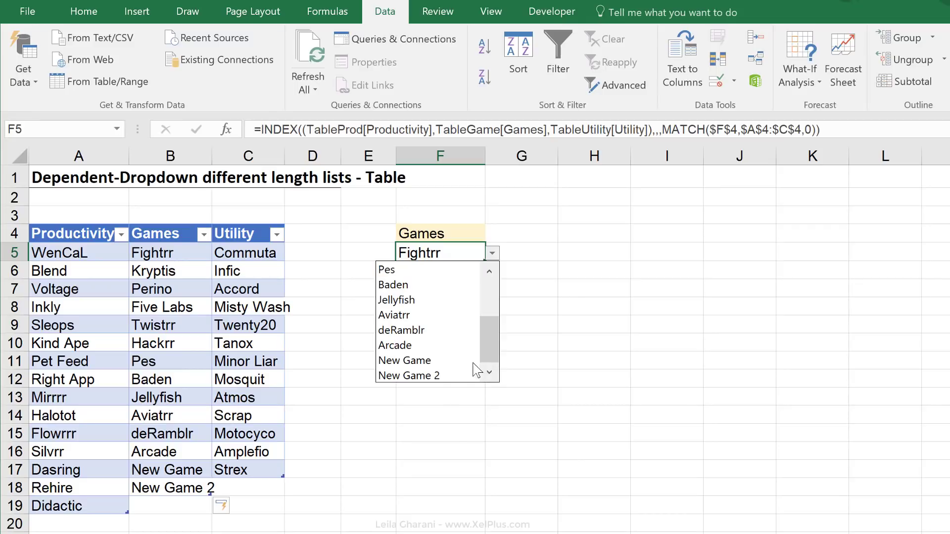
{"action": "left_click", "coordinate": [448, 418]}
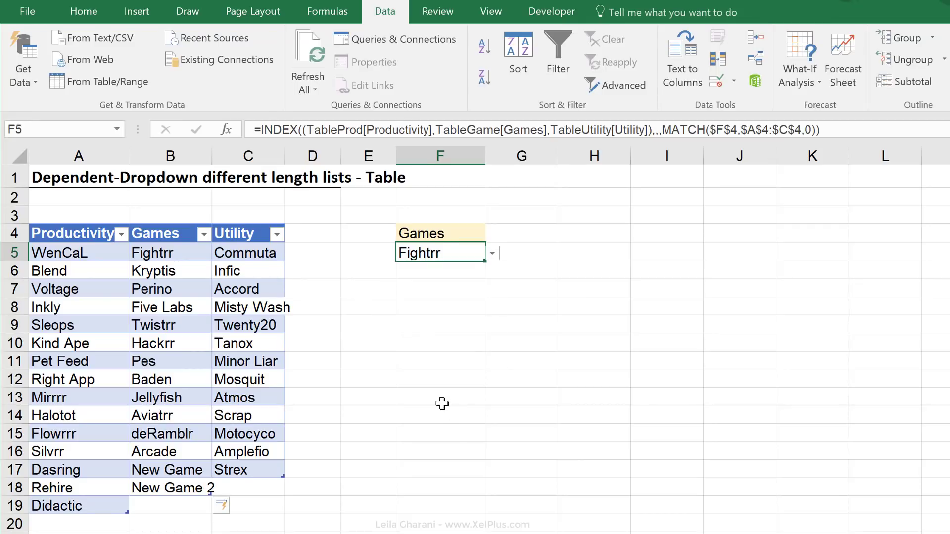